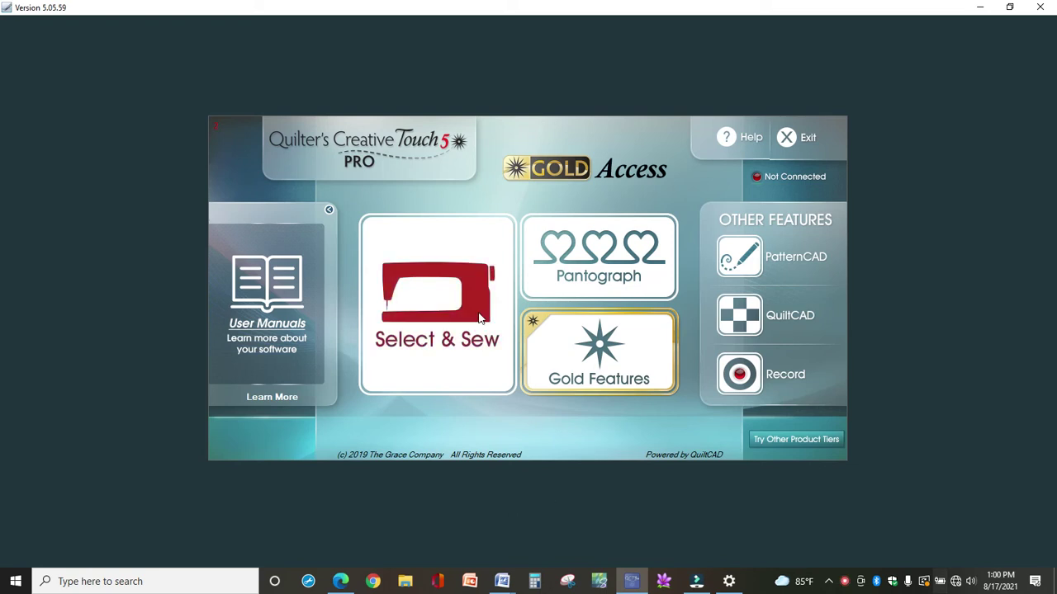
Launch PantoStacker from the Pantograph tile on the home screen.
{"action": "left_click", "coordinate": [590, 262]}
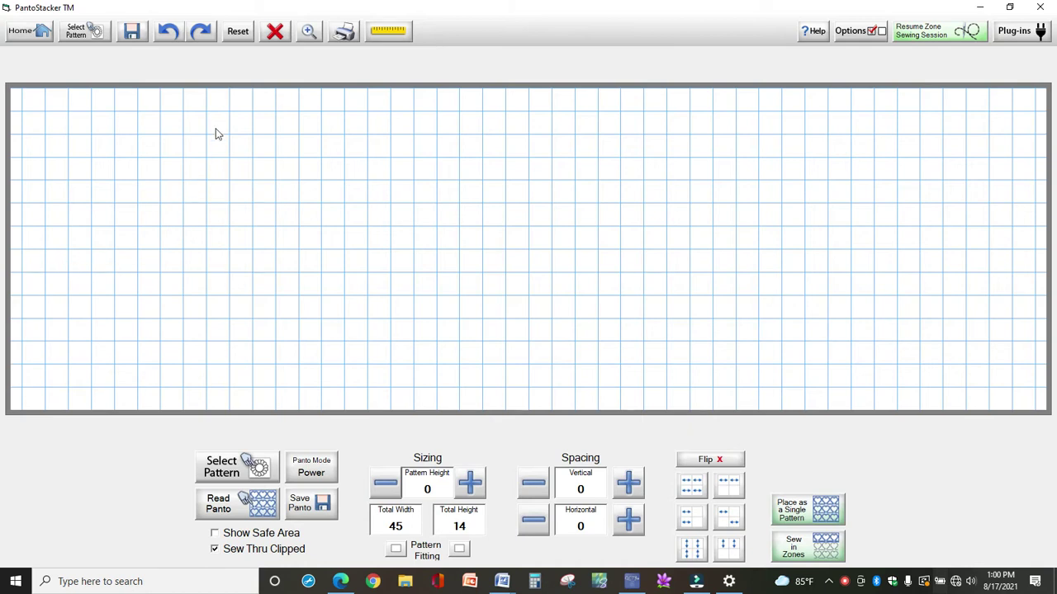
Set the quilt's total width to 40.
{"action": "left_click", "coordinate": [403, 528]}
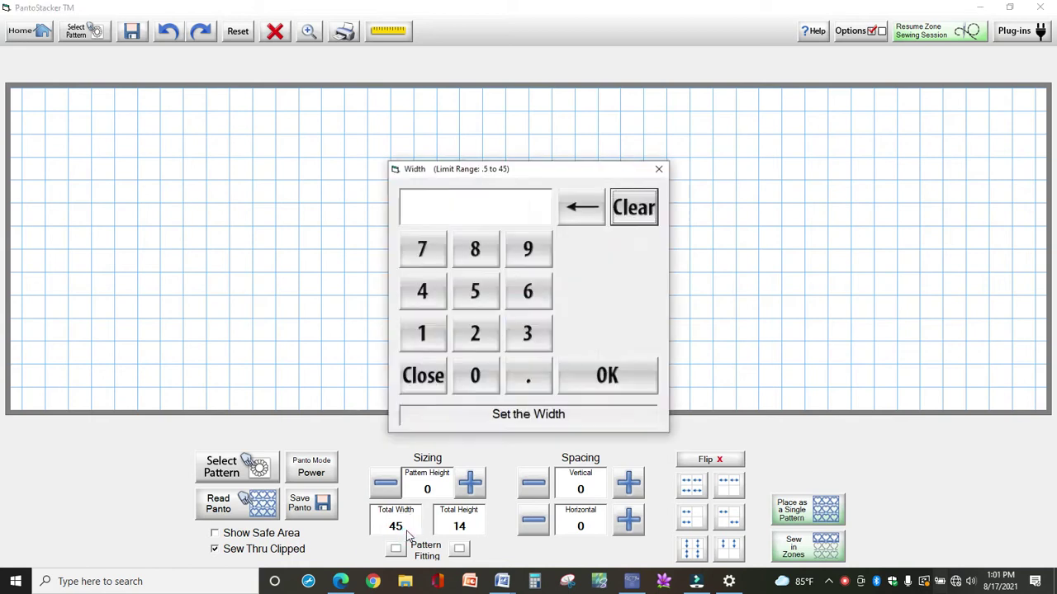
{"action": "left_click", "coordinate": [424, 295]}
{"action": "left_click", "coordinate": [475, 376]}
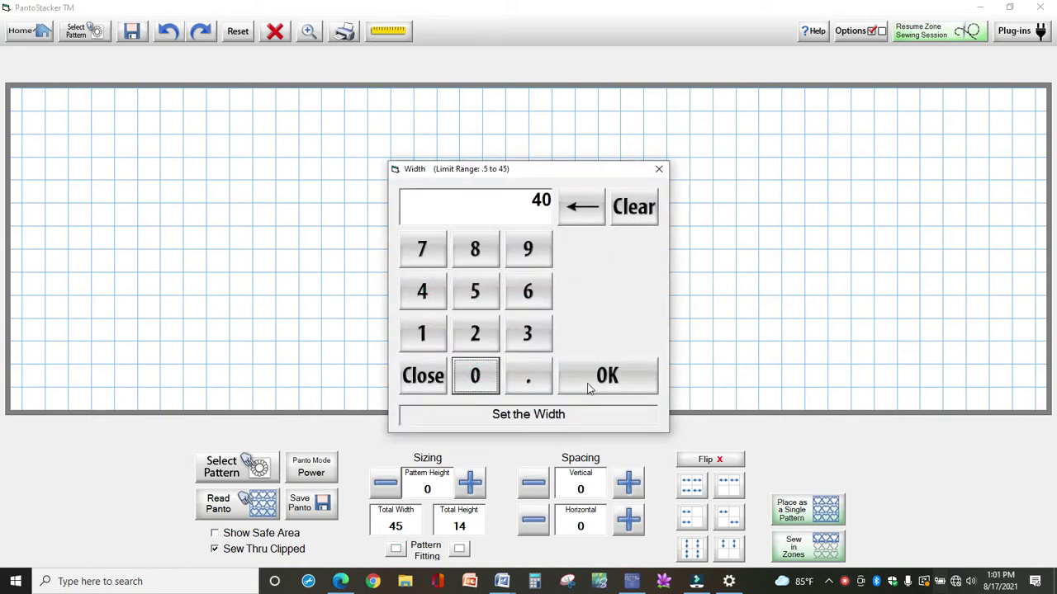
{"action": "left_click", "coordinate": [587, 382]}
Set the total height to 50, dismissing the clipping warning along the way.
{"action": "left_click", "coordinate": [461, 526]}
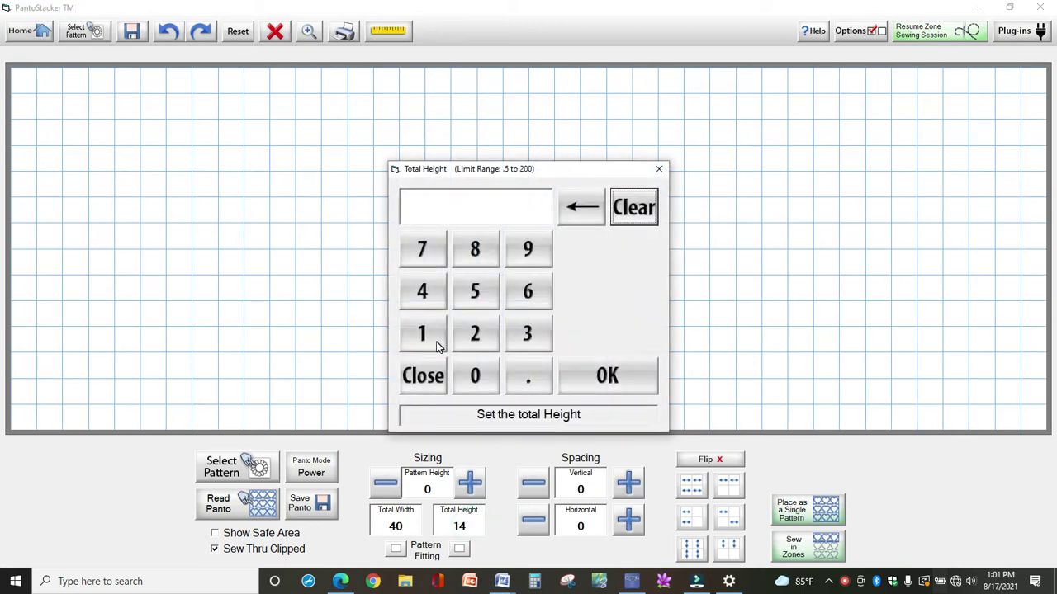
{"action": "left_click", "coordinate": [475, 374]}
{"action": "left_click", "coordinate": [585, 377]}
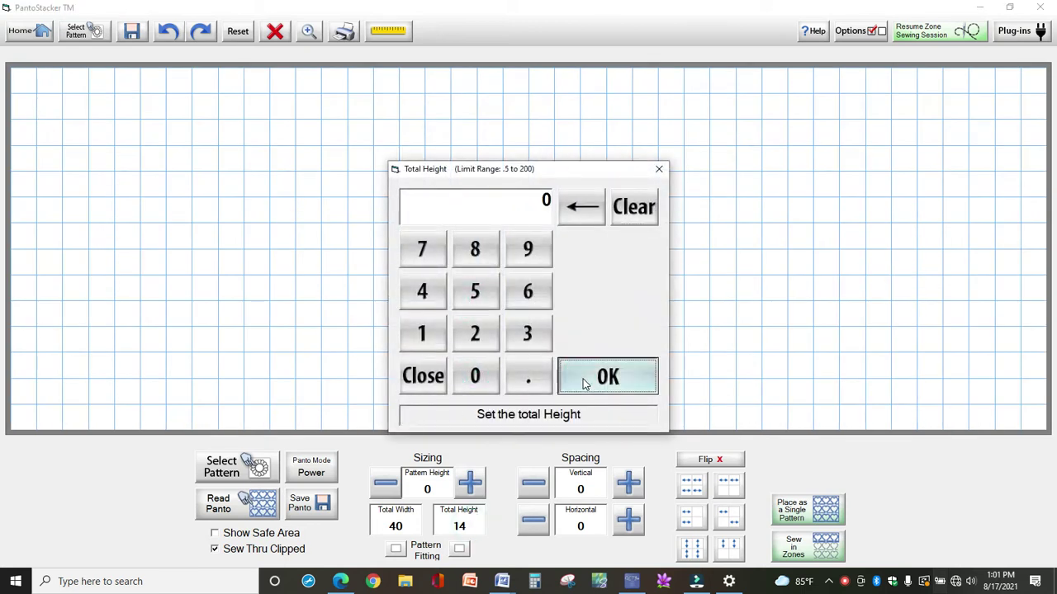
{"action": "left_click", "coordinate": [537, 324]}
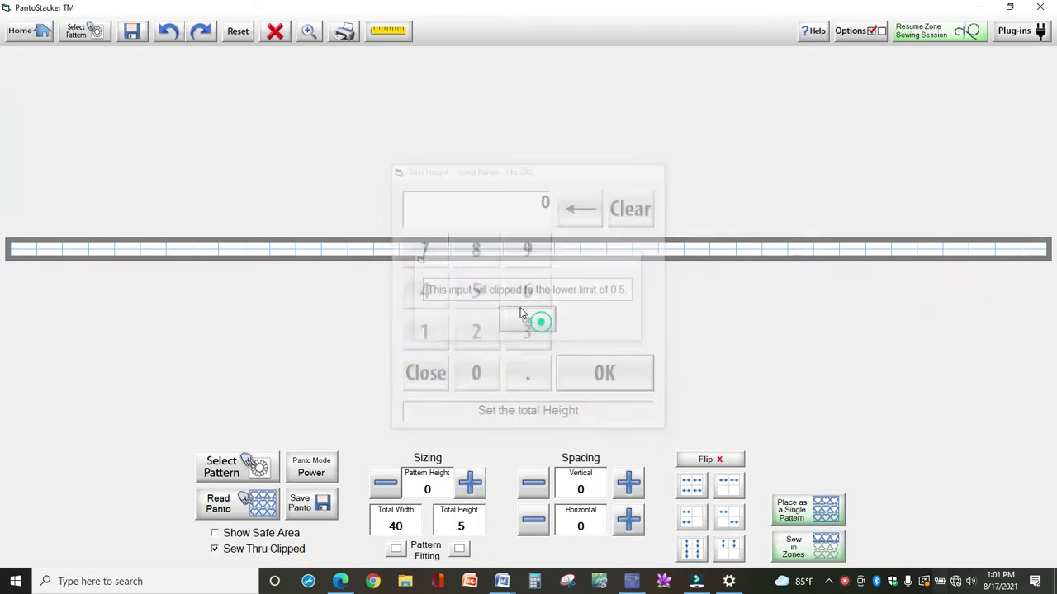
{"action": "left_click", "coordinate": [460, 527]}
{"action": "left_click", "coordinate": [474, 291]}
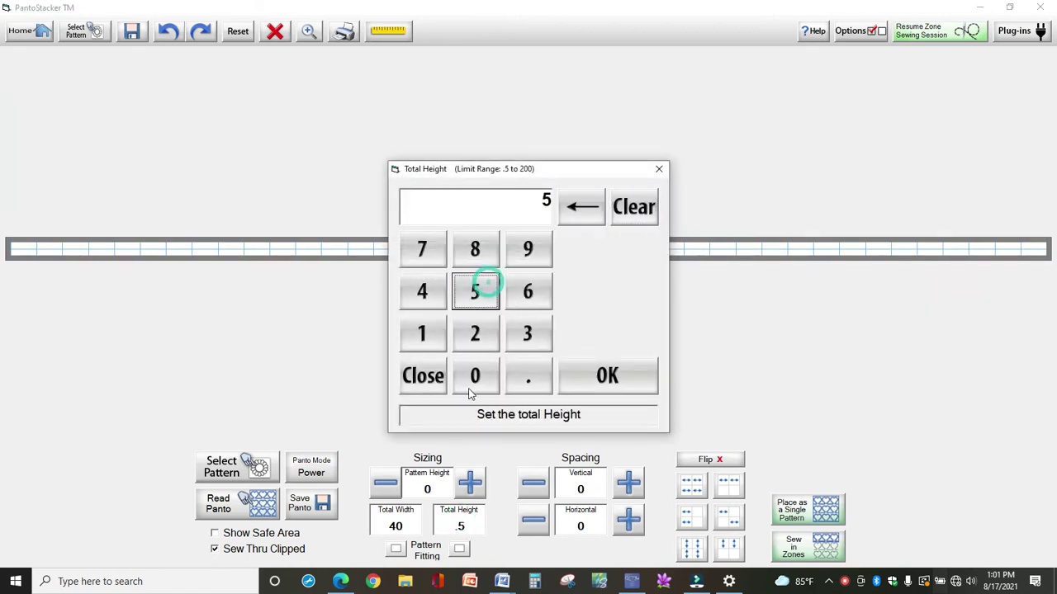
{"action": "left_click", "coordinate": [475, 376]}
{"action": "left_click", "coordinate": [585, 375]}
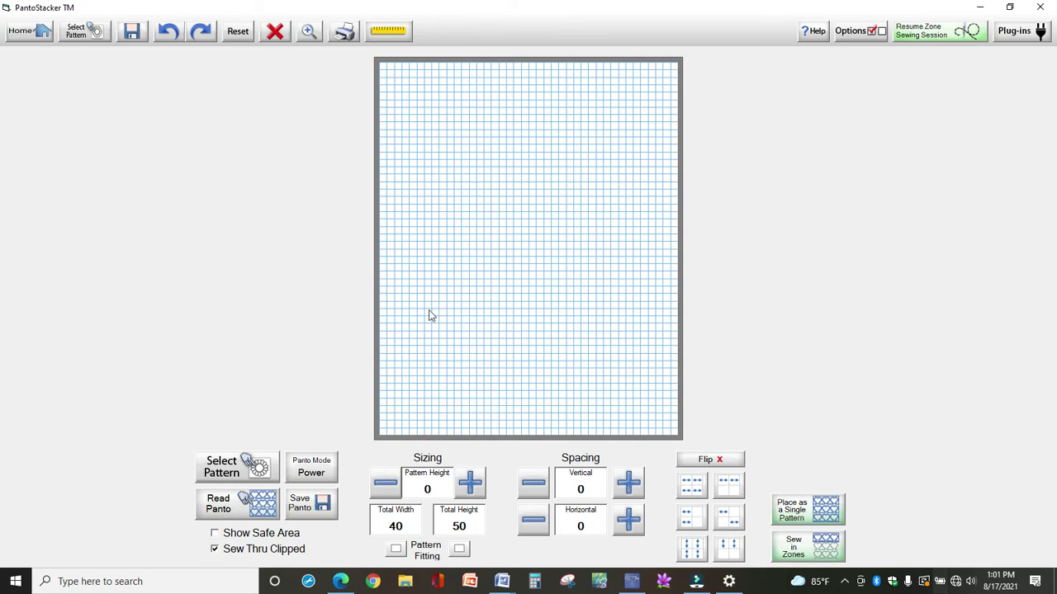
Choose Power Panto mode and load hearts.gpf to fill the 40×50 quilt.
{"action": "left_click", "coordinate": [312, 475]}
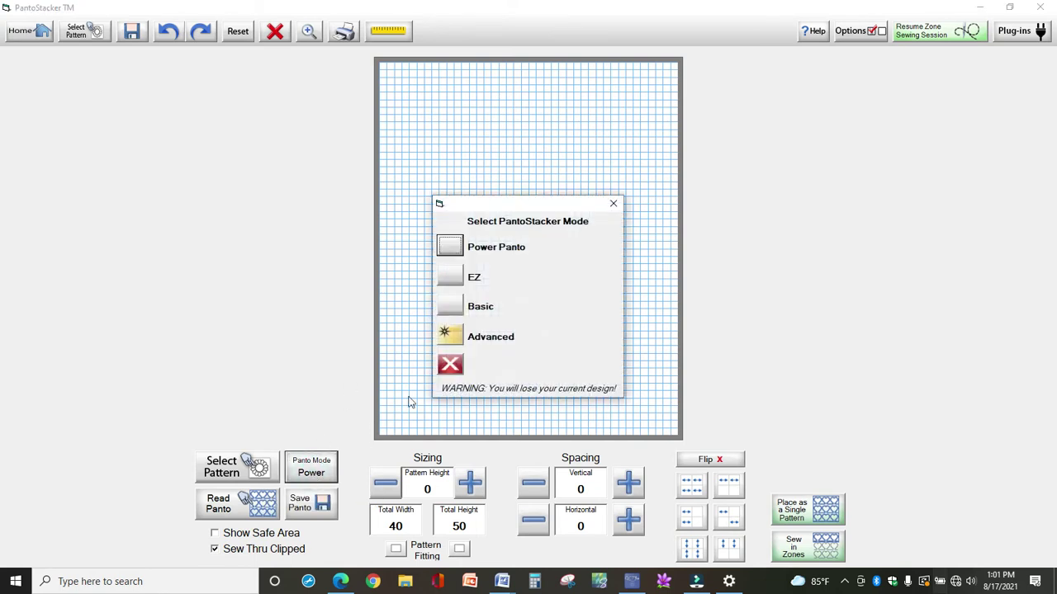
{"action": "left_click", "coordinate": [459, 248]}
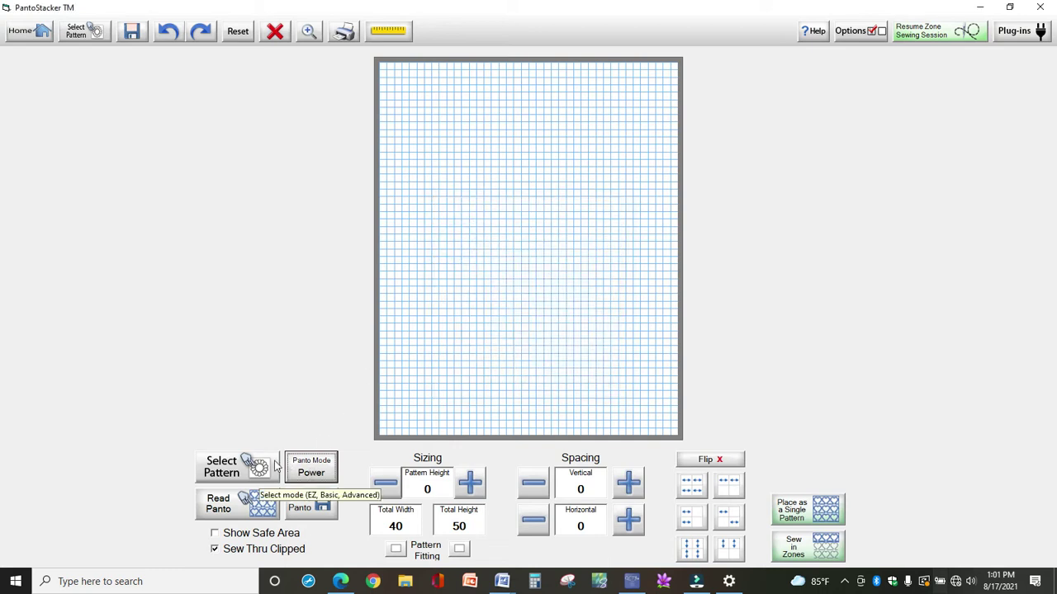
{"action": "left_click", "coordinate": [233, 467]}
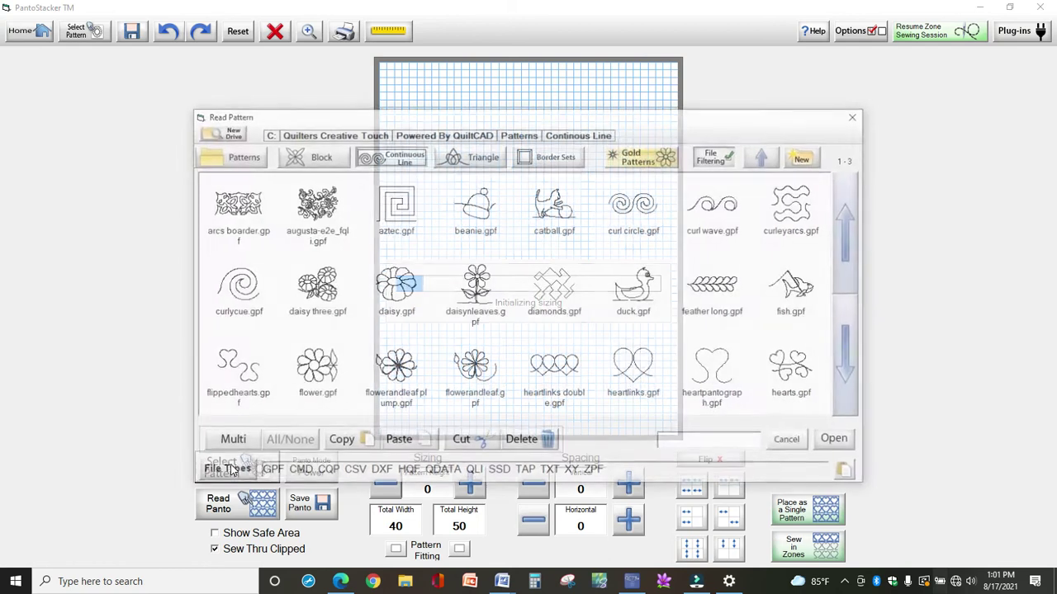
{"action": "double_click", "coordinate": [793, 371]}
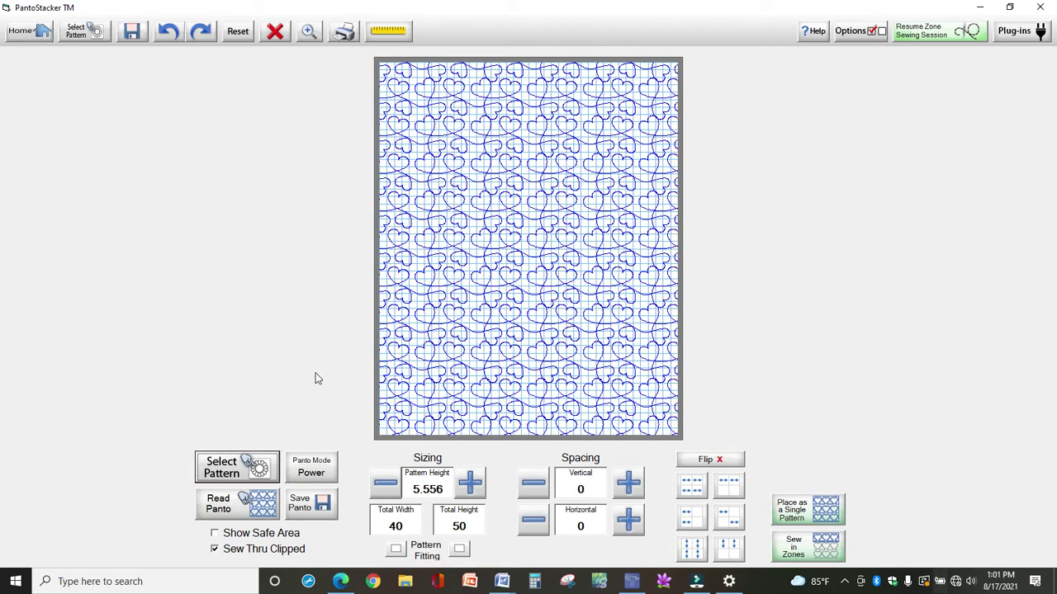
Raise the hearts pattern height step by step to 14, with the safe area shown only while adjusting.
{"action": "left_click", "coordinate": [214, 538]}
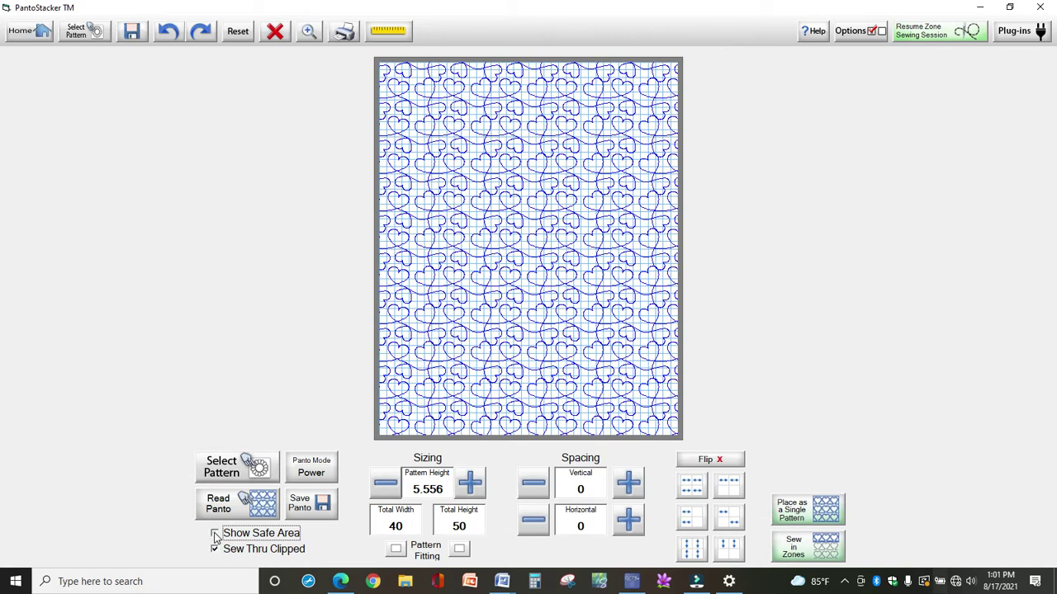
{"action": "left_click", "coordinate": [214, 536]}
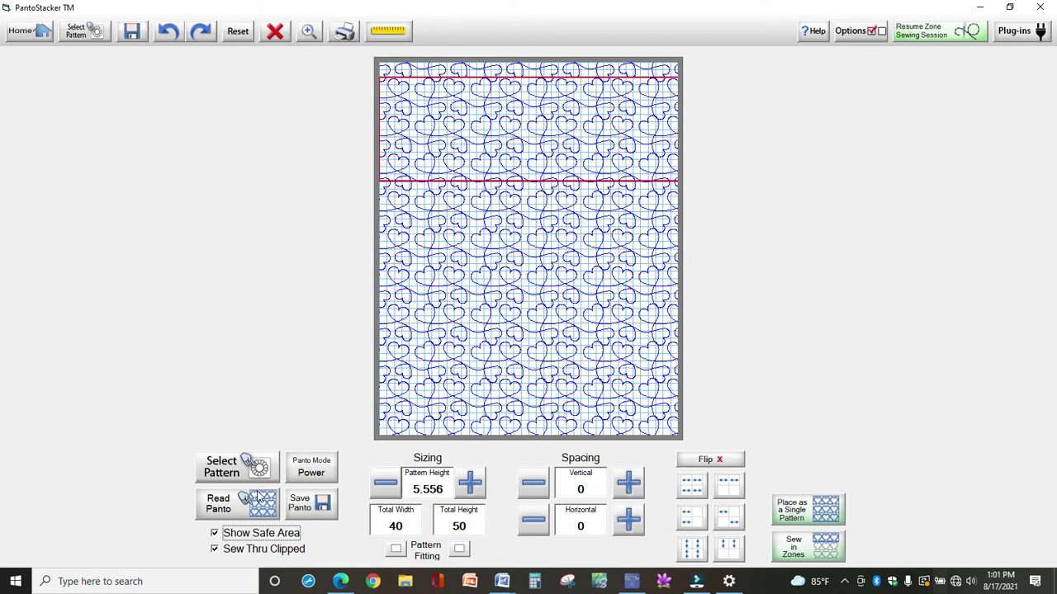
{"action": "left_click", "coordinate": [470, 487]}
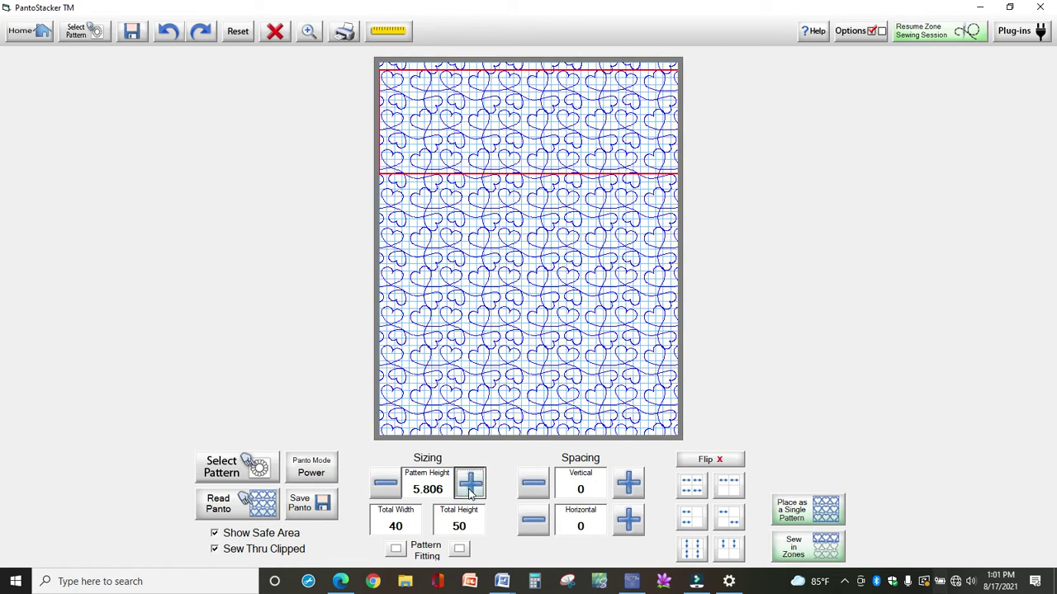
{"action": "left_click", "coordinate": [470, 487]}
{"action": "left_click", "coordinate": [470, 487]}
{"action": "left_click", "coordinate": [471, 487]}
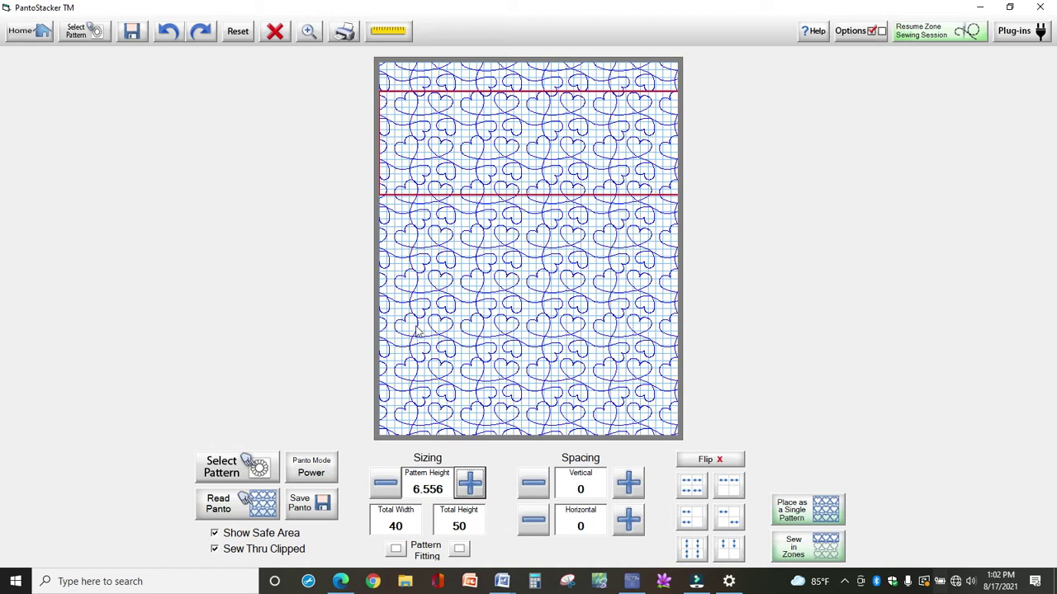
{"action": "left_click", "coordinate": [468, 484]}
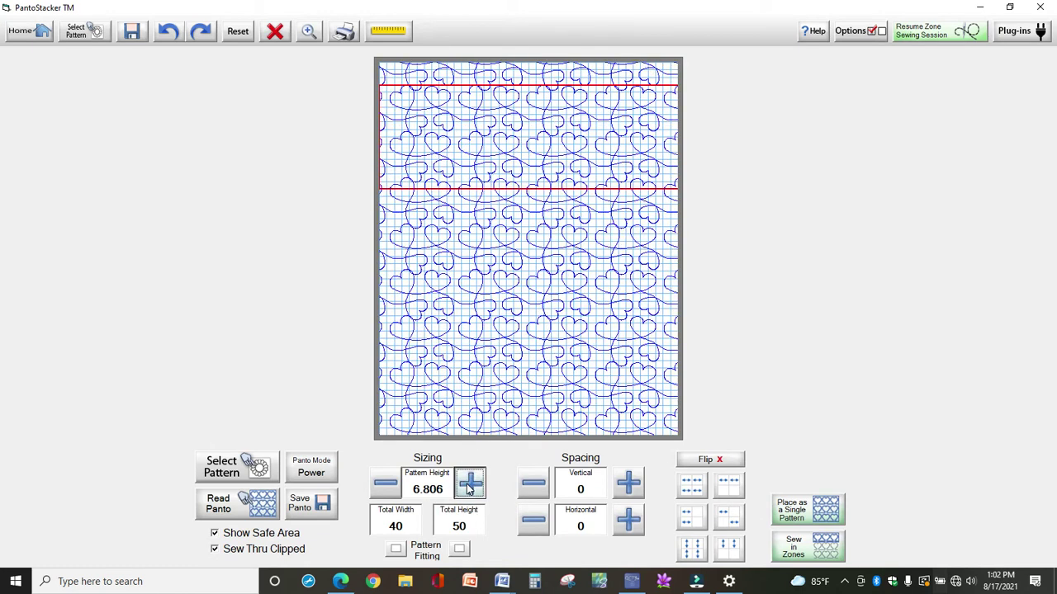
{"action": "left_click", "coordinate": [468, 485]}
{"action": "left_click", "coordinate": [468, 485]}
{"action": "left_click", "coordinate": [468, 485]}
{"action": "left_click", "coordinate": [468, 484]}
{"action": "left_click", "coordinate": [468, 485]}
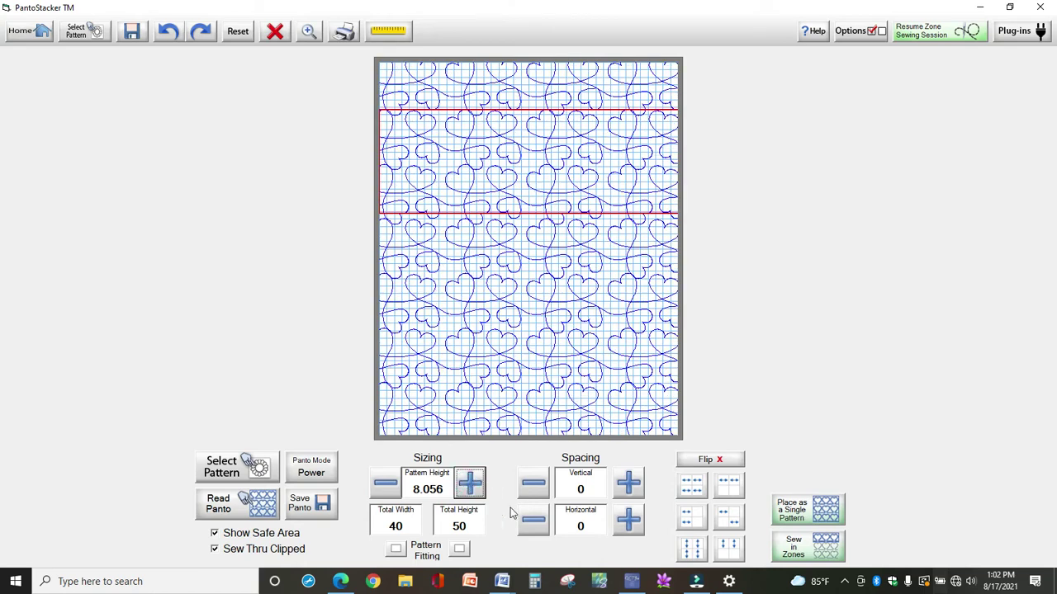
{"action": "left_click", "coordinate": [468, 484]}
{"action": "left_click", "coordinate": [468, 484]}
{"action": "left_click", "coordinate": [468, 485]}
{"action": "left_click", "coordinate": [468, 485]}
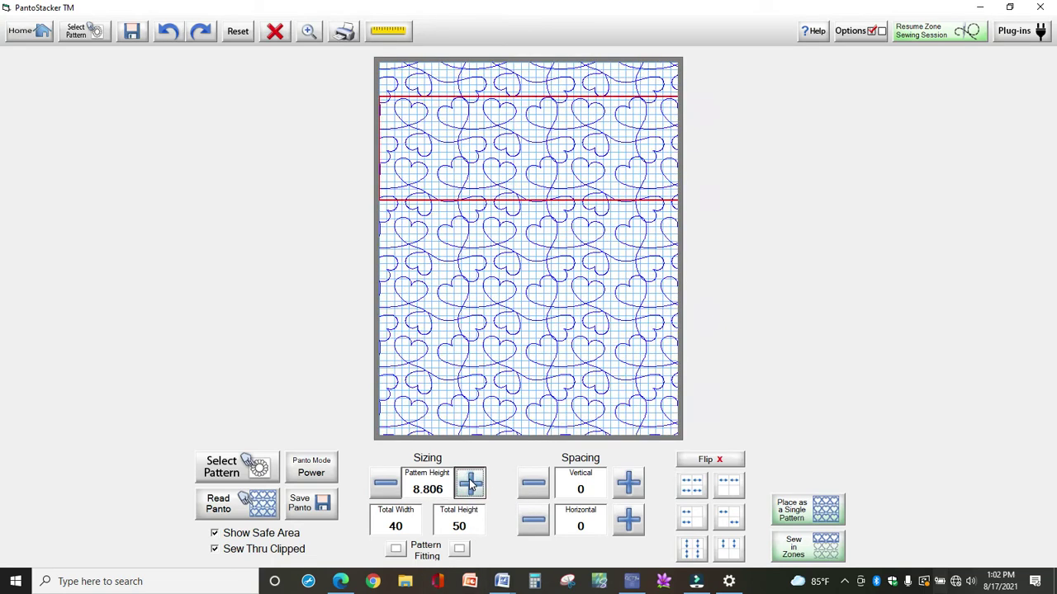
{"action": "left_click", "coordinate": [468, 484]}
{"action": "left_click", "coordinate": [468, 484]}
{"action": "left_click", "coordinate": [468, 485]}
{"action": "left_click", "coordinate": [468, 485]}
{"action": "left_click", "coordinate": [469, 485]}
{"action": "left_click", "coordinate": [468, 485]}
{"action": "left_click", "coordinate": [468, 485]}
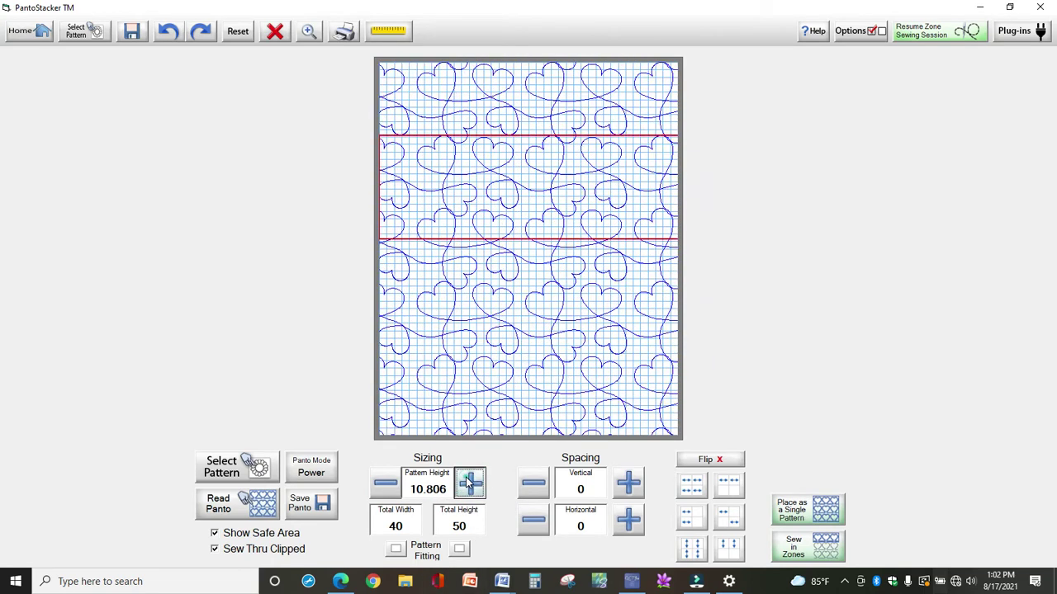
{"action": "left_click", "coordinate": [468, 485]}
{"action": "left_click", "coordinate": [468, 484]}
{"action": "left_click", "coordinate": [468, 484]}
{"action": "left_click", "coordinate": [467, 484]}
{"action": "left_click", "coordinate": [467, 483]}
{"action": "left_click", "coordinate": [467, 484]}
{"action": "left_click", "coordinate": [467, 484]}
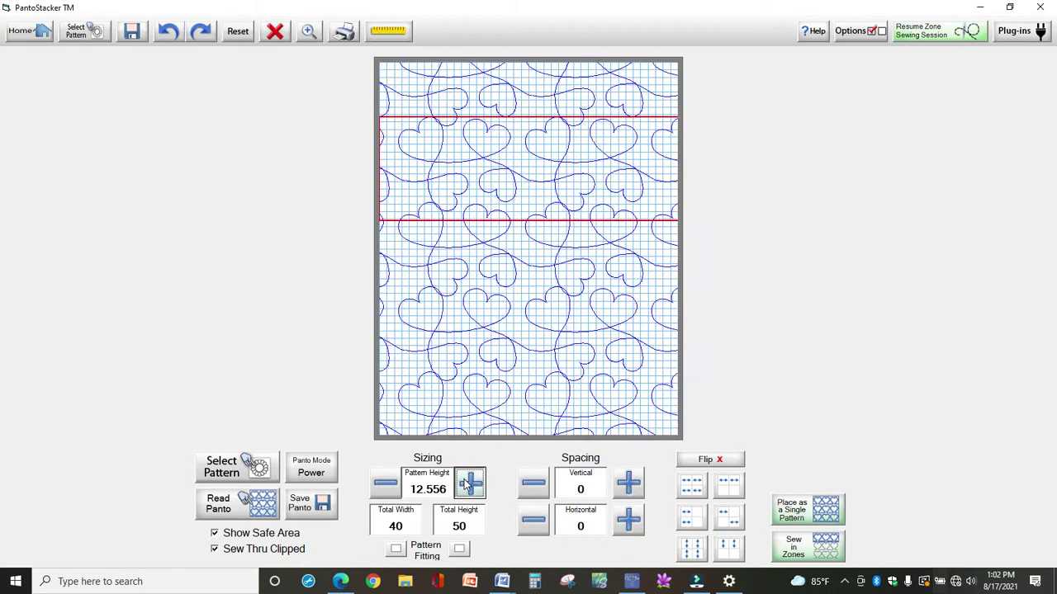
{"action": "left_click", "coordinate": [467, 485]}
{"action": "left_click", "coordinate": [467, 485]}
{"action": "left_click", "coordinate": [467, 484]}
{"action": "left_click", "coordinate": [468, 485]}
{"action": "left_click", "coordinate": [469, 485]}
{"action": "left_click", "coordinate": [468, 486]}
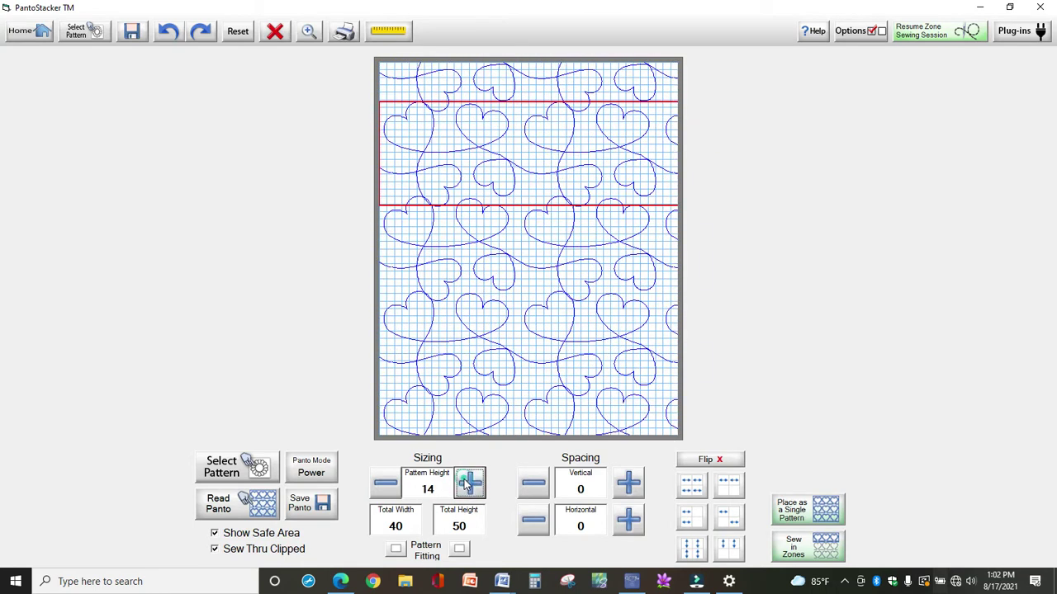
{"action": "left_click", "coordinate": [232, 538]}
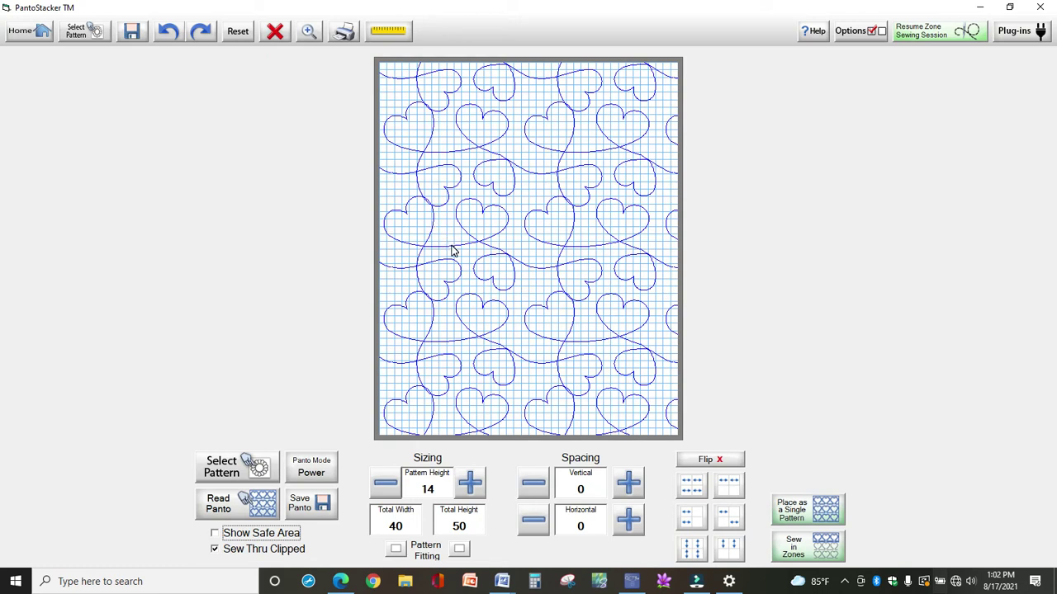
Increase the vertical spacing between heart rows to 0.8.
{"action": "left_click", "coordinate": [629, 485]}
{"action": "left_click", "coordinate": [629, 485]}
{"action": "left_click", "coordinate": [628, 485]}
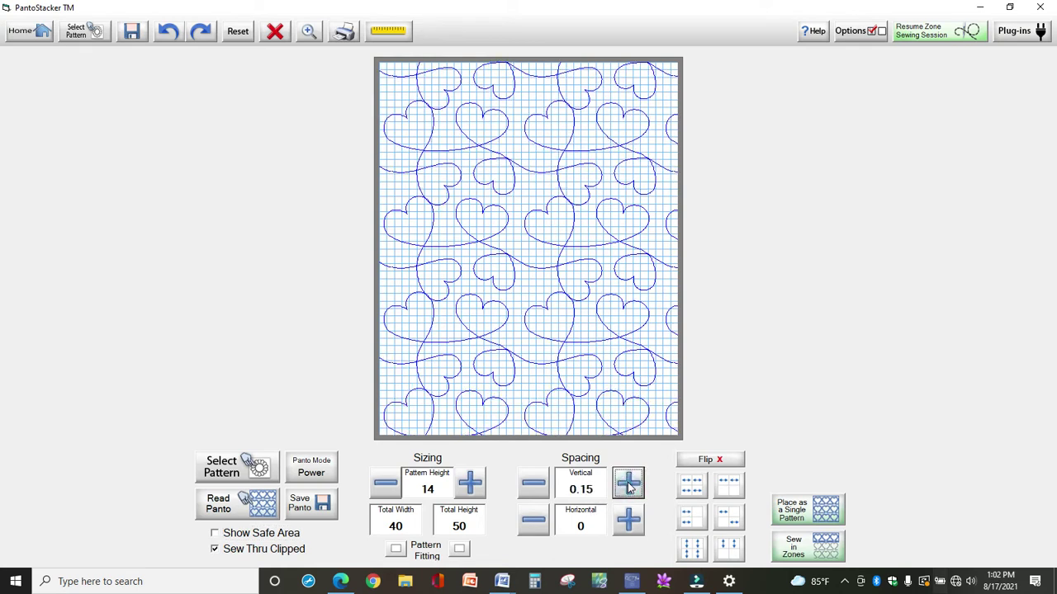
{"action": "left_click", "coordinate": [628, 486]}
{"action": "left_click", "coordinate": [628, 485]}
{"action": "left_click", "coordinate": [628, 485]}
{"action": "left_click", "coordinate": [628, 486]}
{"action": "double_click", "coordinate": [628, 486]}
{"action": "left_click", "coordinate": [628, 485]}
{"action": "left_click", "coordinate": [628, 485]}
{"action": "left_click", "coordinate": [628, 486]}
{"action": "left_click", "coordinate": [628, 486]}
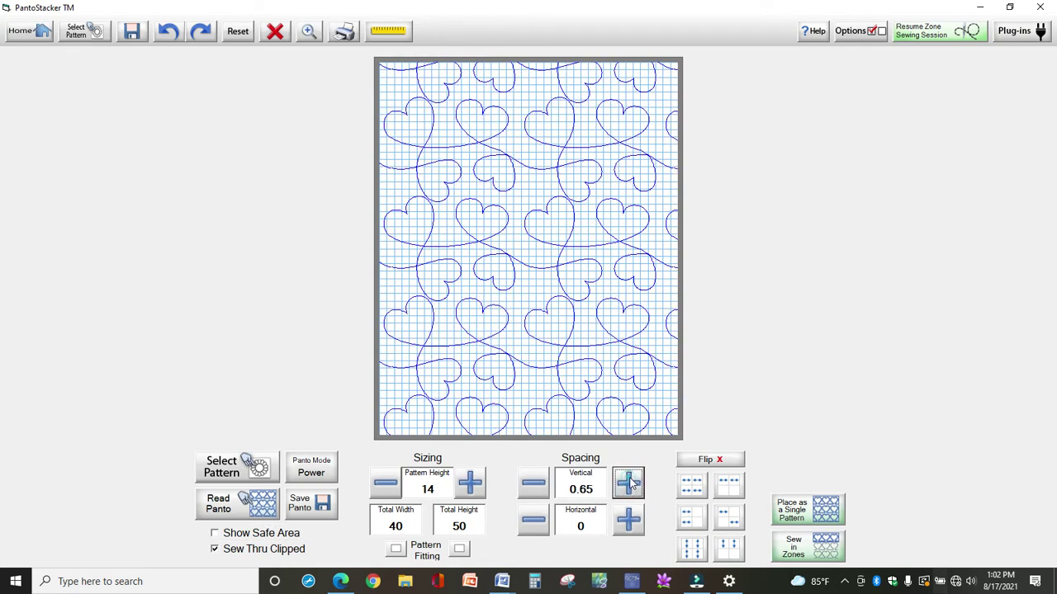
{"action": "left_click", "coordinate": [628, 485]}
{"action": "left_click", "coordinate": [629, 484]}
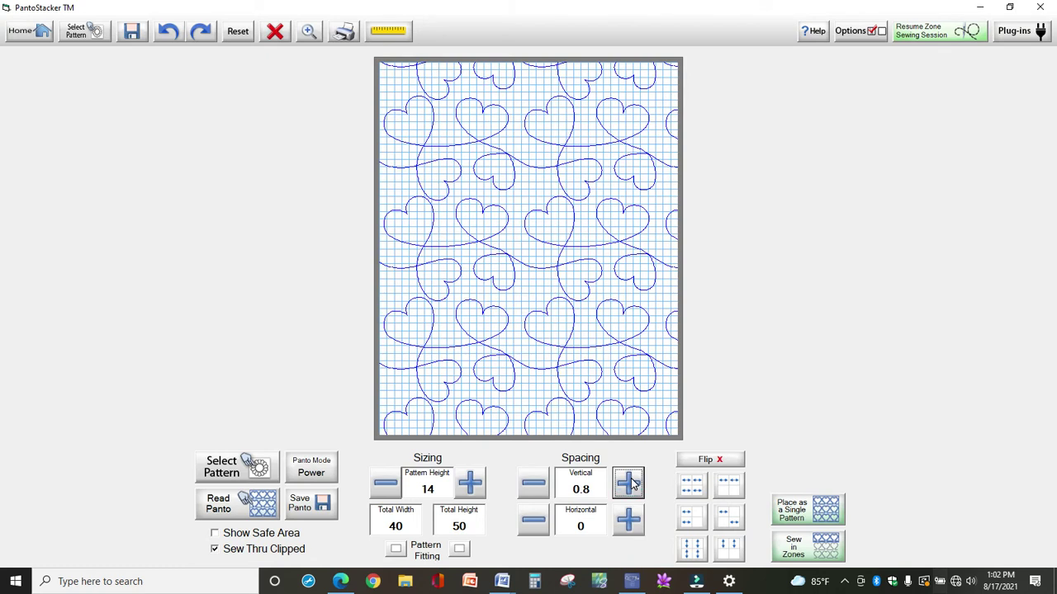
Step the horizontal spacing up to 0.8, then back down to 0.
{"action": "left_click", "coordinate": [628, 522]}
{"action": "double_click", "coordinate": [628, 522]}
{"action": "double_click", "coordinate": [628, 521]}
{"action": "left_click", "coordinate": [628, 522]}
{"action": "double_click", "coordinate": [629, 522]}
{"action": "left_click", "coordinate": [629, 521]}
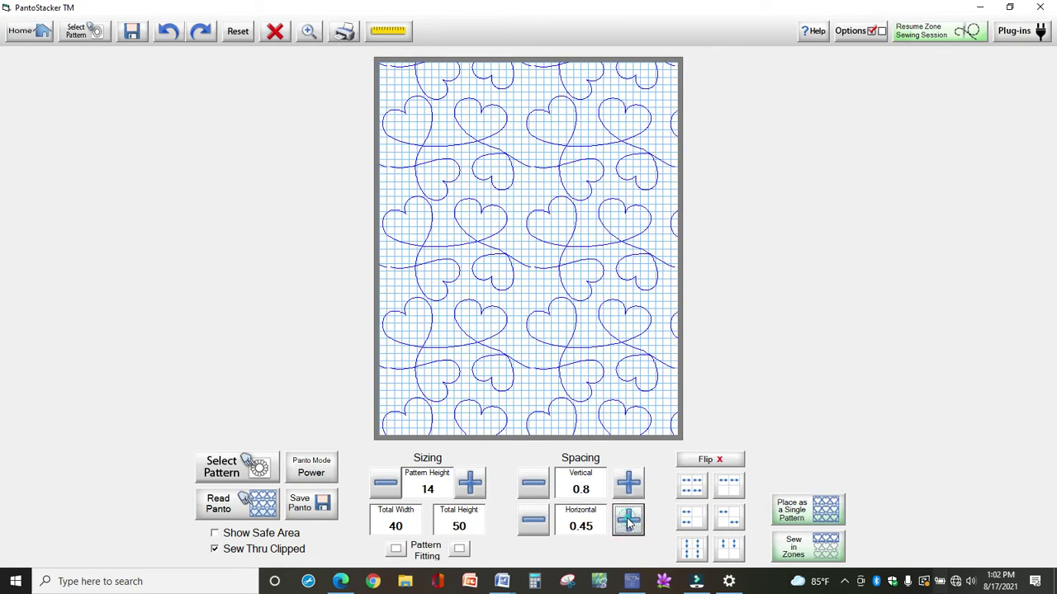
{"action": "double_click", "coordinate": [628, 522]}
{"action": "double_click", "coordinate": [628, 522]}
{"action": "left_click", "coordinate": [628, 521]}
{"action": "double_click", "coordinate": [628, 522]}
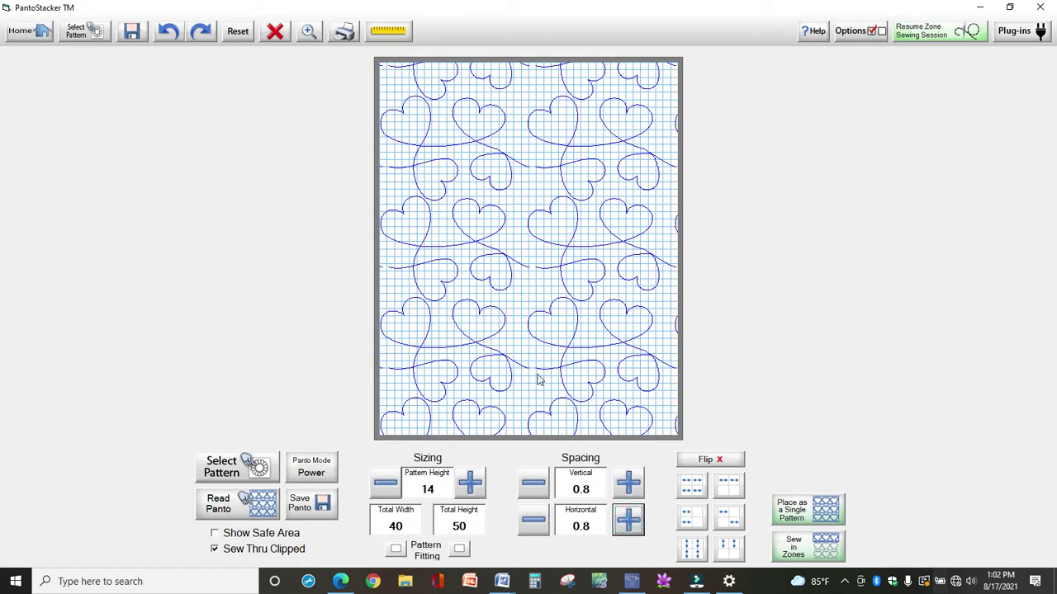
{"action": "left_click", "coordinate": [534, 518]}
{"action": "double_click", "coordinate": [535, 520]}
{"action": "double_click", "coordinate": [535, 521]}
{"action": "double_click", "coordinate": [535, 522]}
{"action": "double_click", "coordinate": [535, 523]}
{"action": "left_click", "coordinate": [535, 523]}
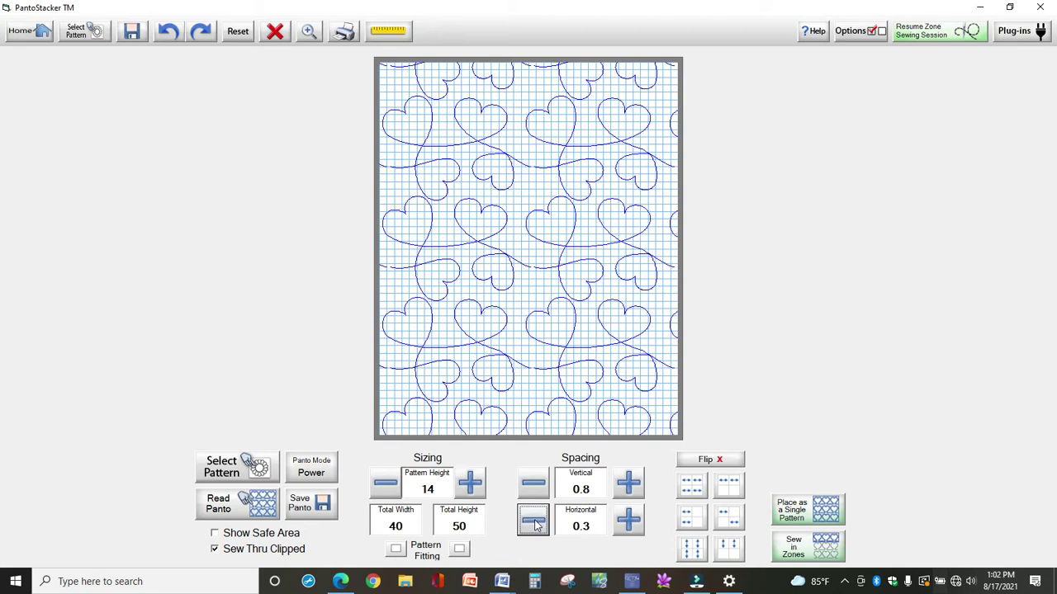
{"action": "double_click", "coordinate": [535, 523]}
{"action": "triple_click", "coordinate": [535, 523]}
{"action": "left_click", "coordinate": [535, 523]}
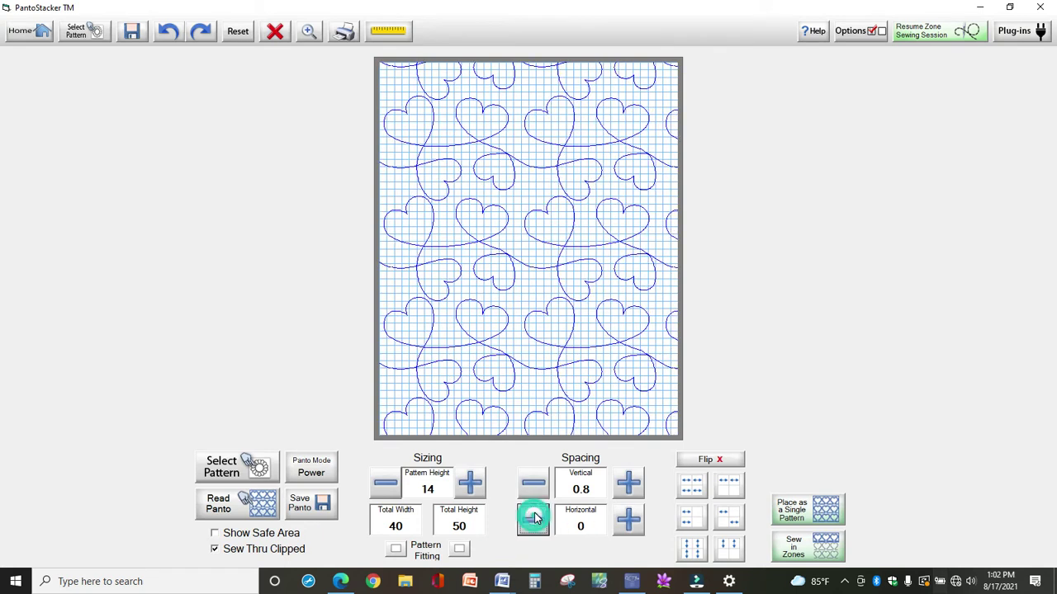
Preview an exact horizontal spacing of 2, then reset it to 0.
{"action": "left_click", "coordinate": [581, 528]}
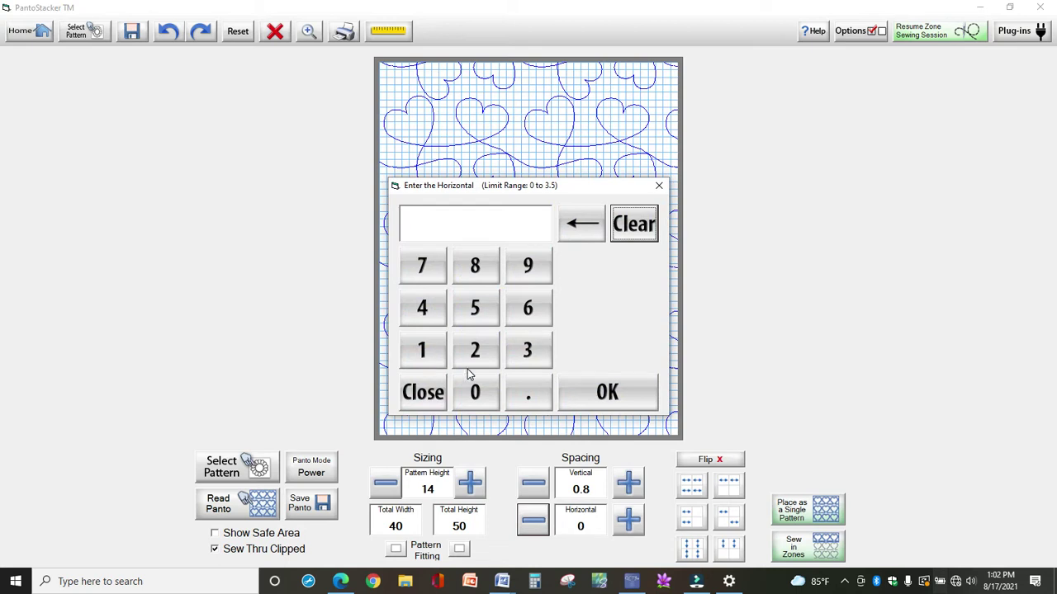
{"action": "left_click", "coordinate": [486, 352]}
{"action": "left_click", "coordinate": [601, 393]}
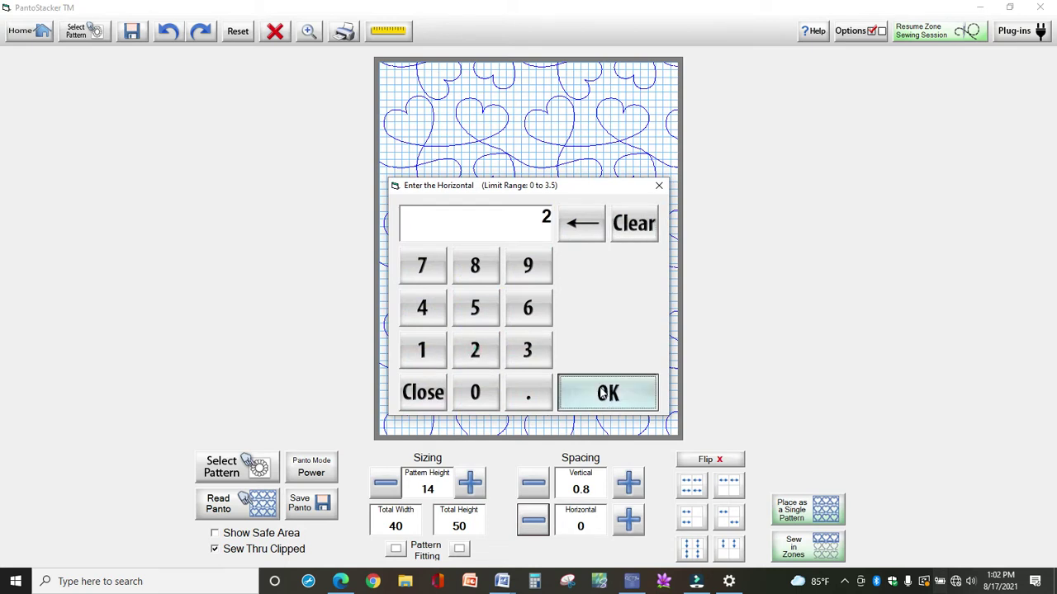
{"action": "left_click", "coordinate": [578, 527]}
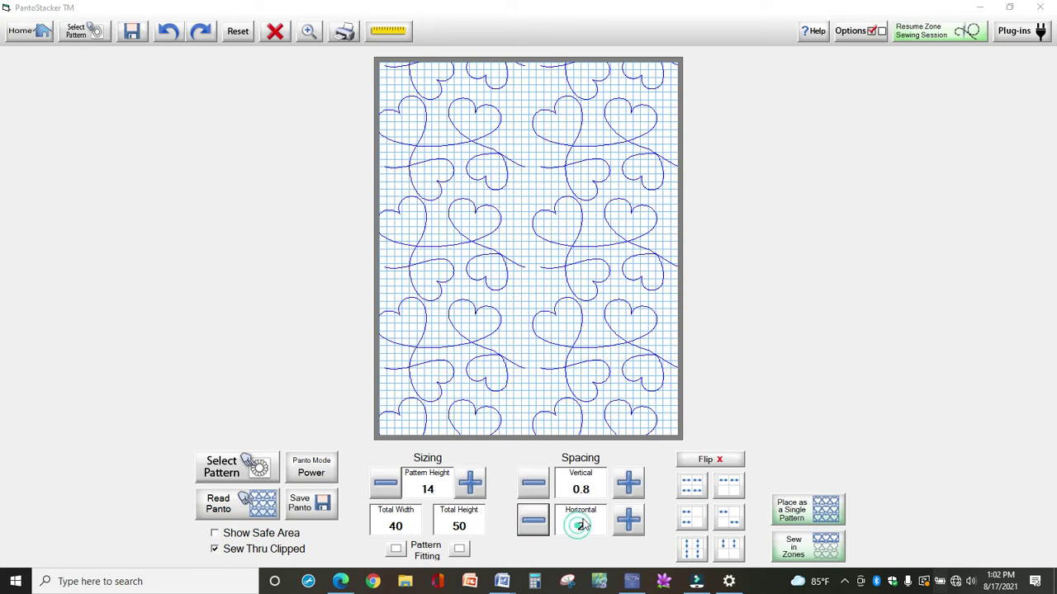
{"action": "left_click", "coordinate": [474, 392]}
{"action": "left_click", "coordinate": [586, 398]}
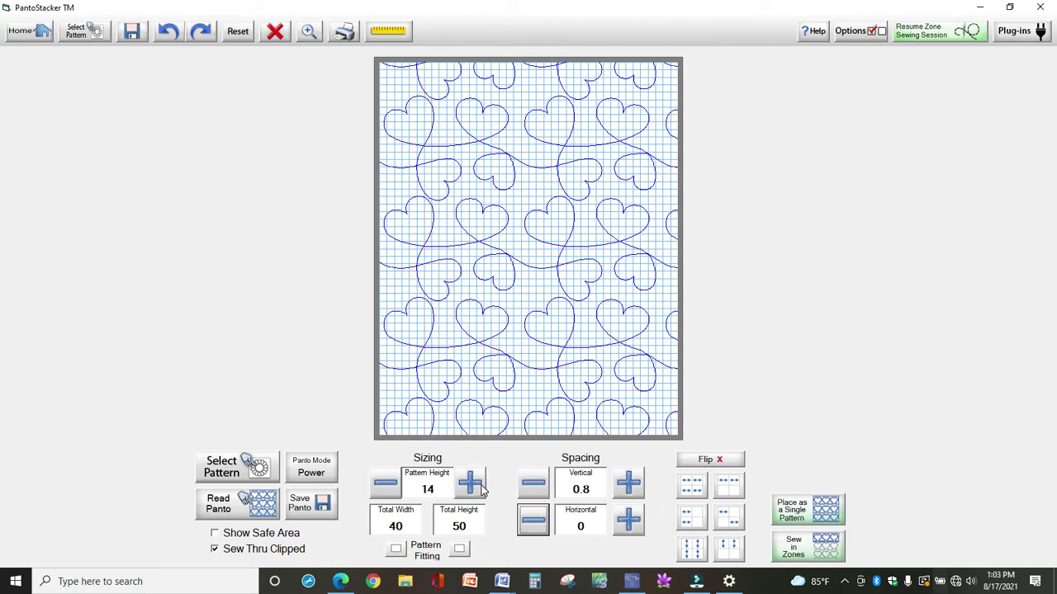
Start Sew in Zones and save the session under the name 'hearts'.
{"action": "left_click", "coordinate": [807, 552]}
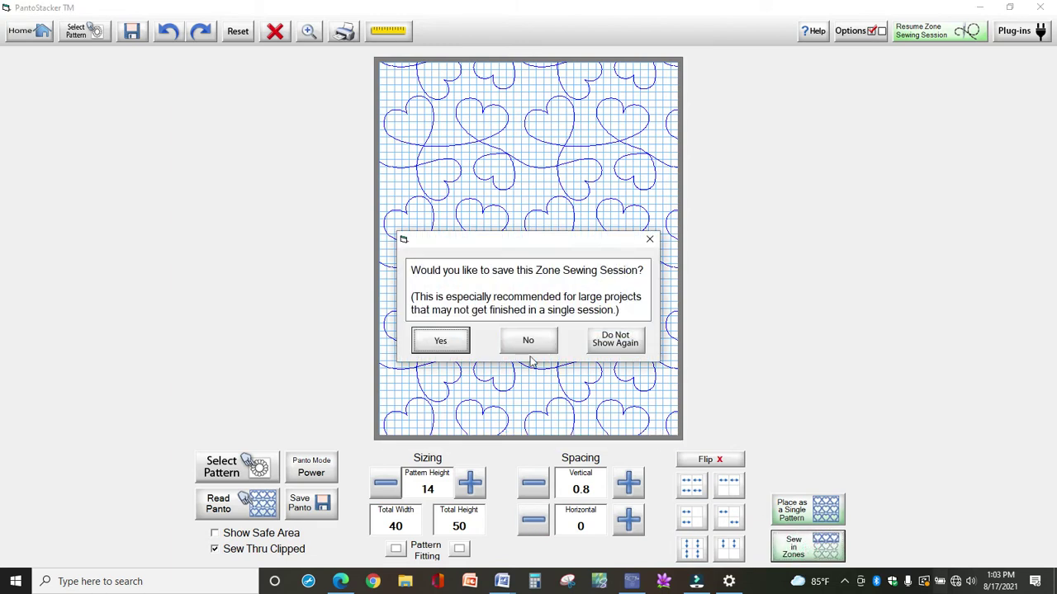
{"action": "left_click", "coordinate": [459, 347]}
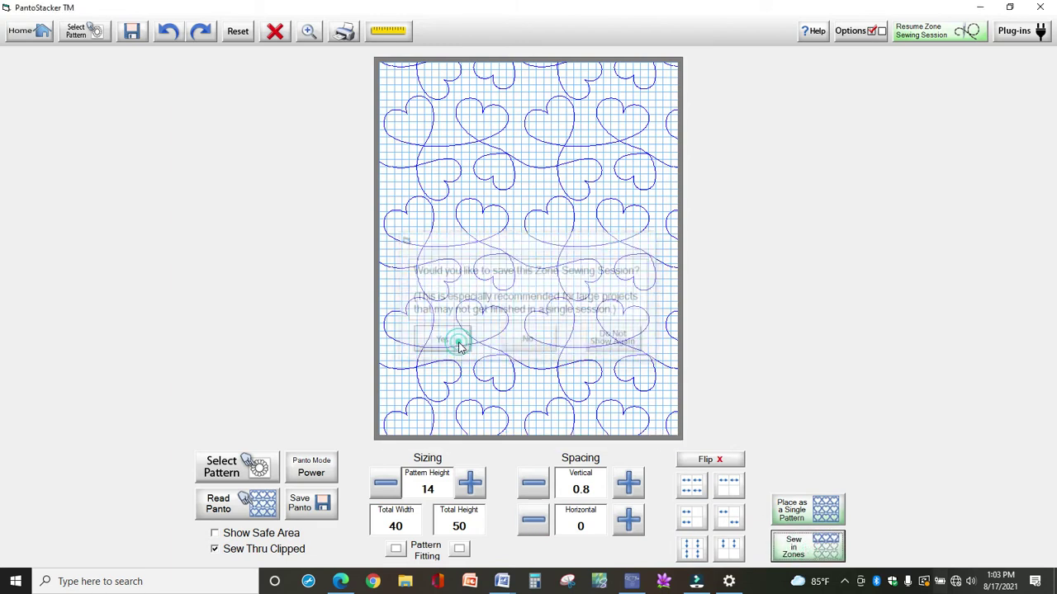
{"action": "left_click", "coordinate": [688, 441]}
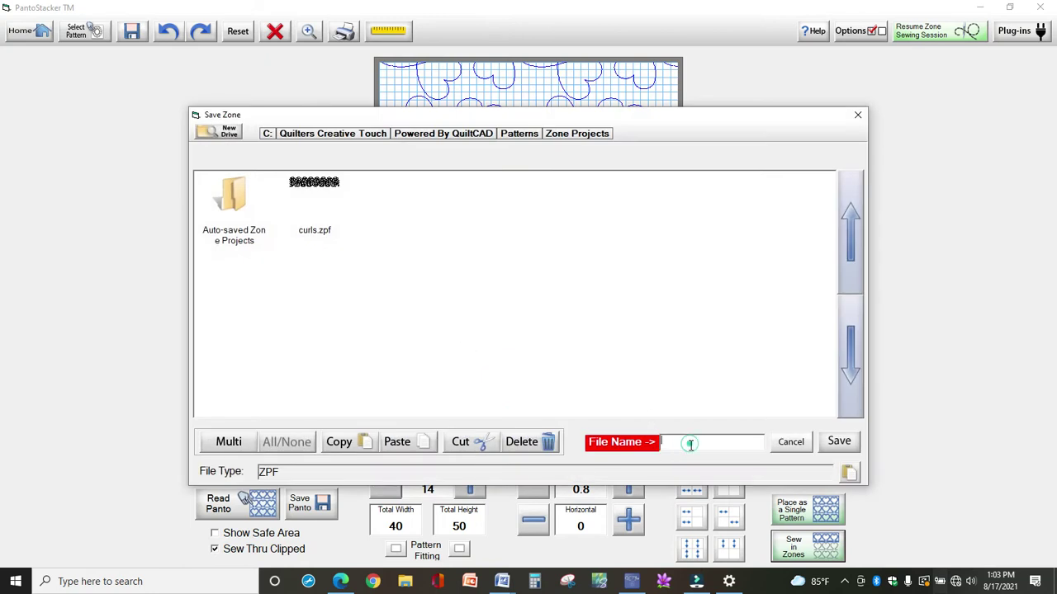
{"action": "type", "text": "heart"}
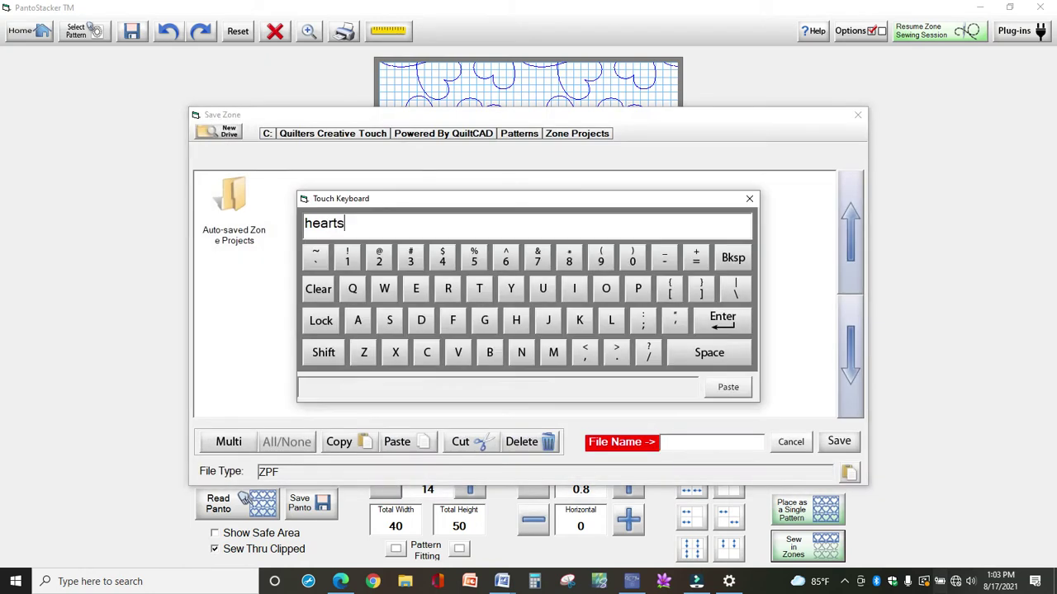
{"action": "type", "text": "s"}
{"action": "key", "text": "Return"}
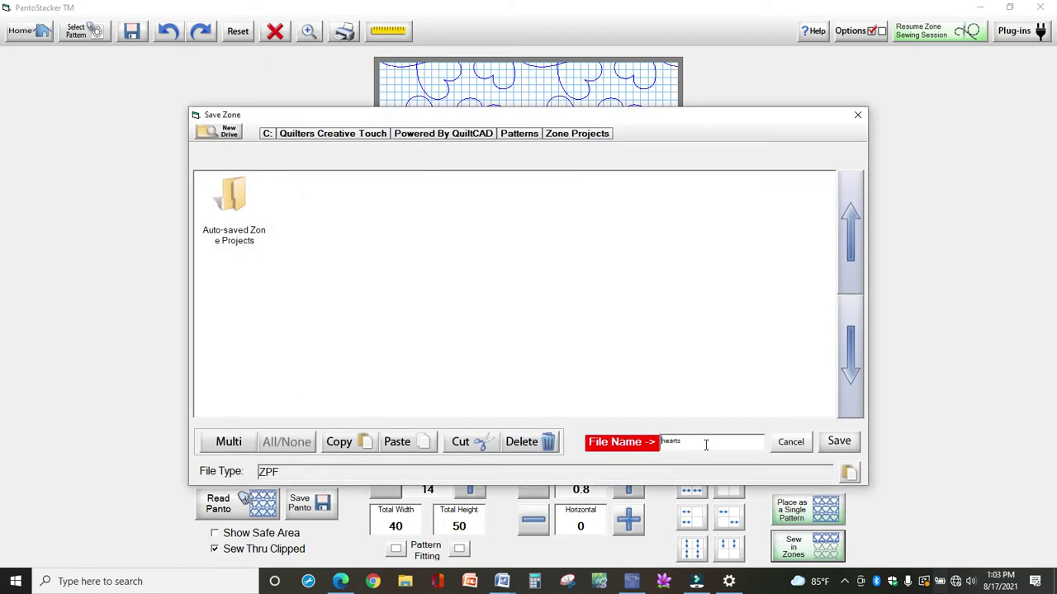
{"action": "left_click", "coordinate": [835, 446]}
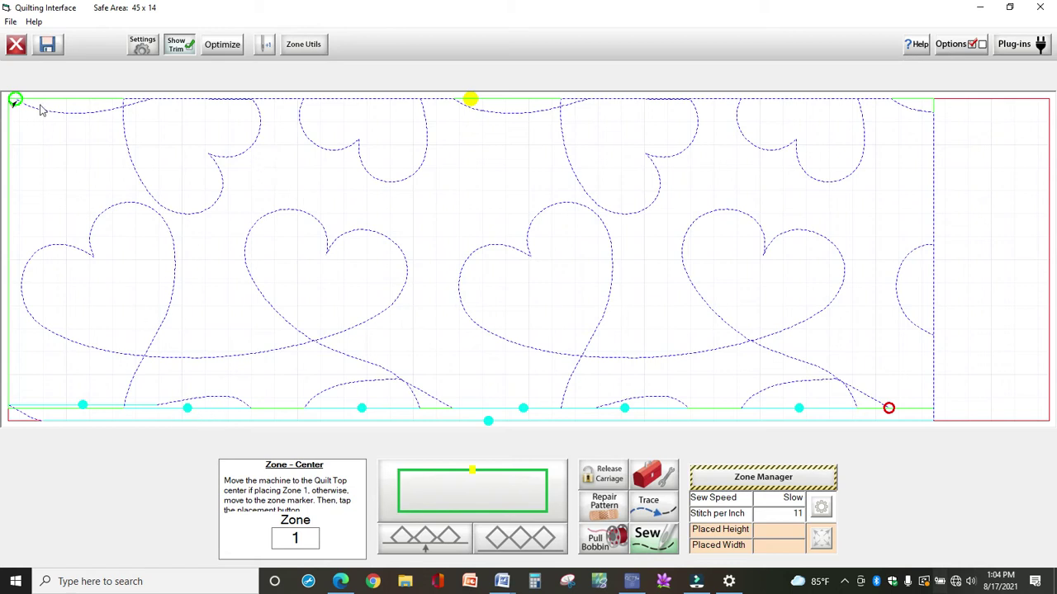
Leave the quilting screen and lower the pattern height from 14 to 12.25.
{"action": "left_click", "coordinate": [15, 45]}
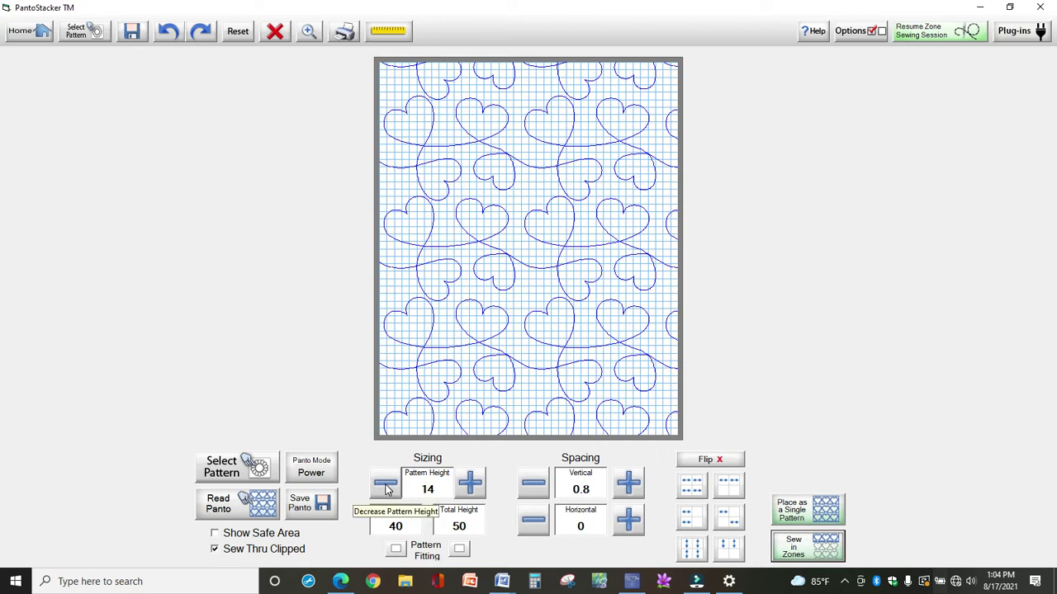
{"action": "left_click", "coordinate": [385, 487]}
{"action": "left_click", "coordinate": [386, 488]}
{"action": "left_click", "coordinate": [385, 487]}
{"action": "left_click", "coordinate": [385, 487]}
{"action": "left_click", "coordinate": [386, 487]}
{"action": "left_click", "coordinate": [385, 487]}
{"action": "left_click", "coordinate": [386, 487]}
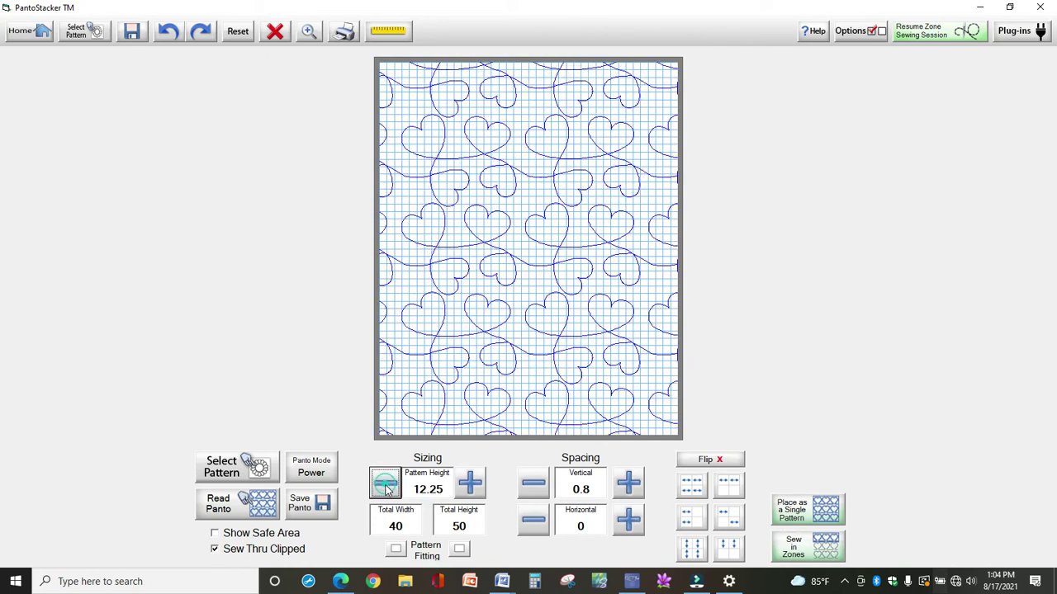
Restart Sew in Zones, saving the session over the existing hearts.zpf.
{"action": "left_click", "coordinate": [813, 552]}
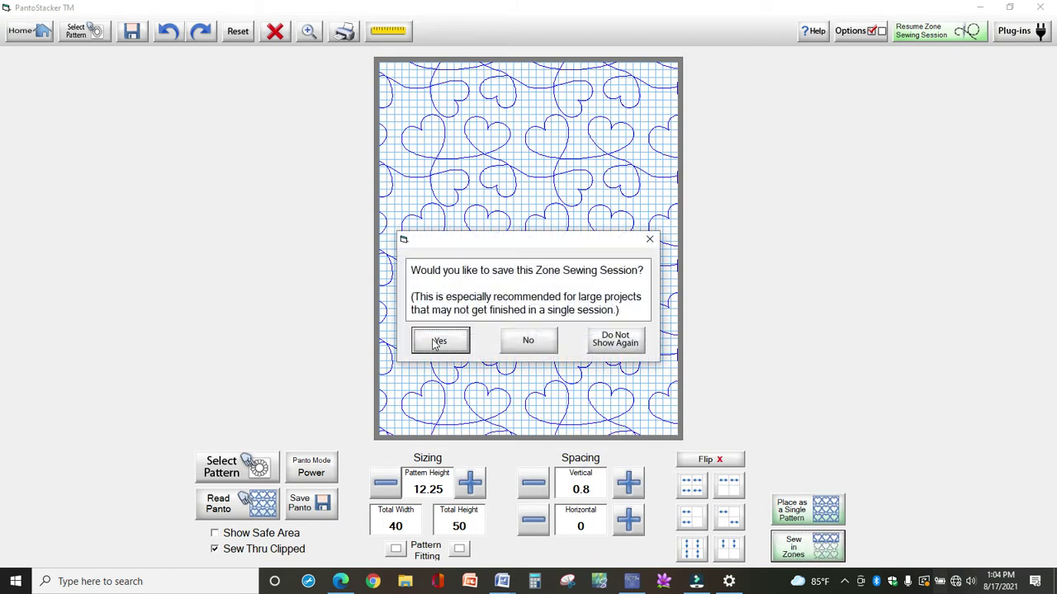
{"action": "left_click", "coordinate": [434, 341]}
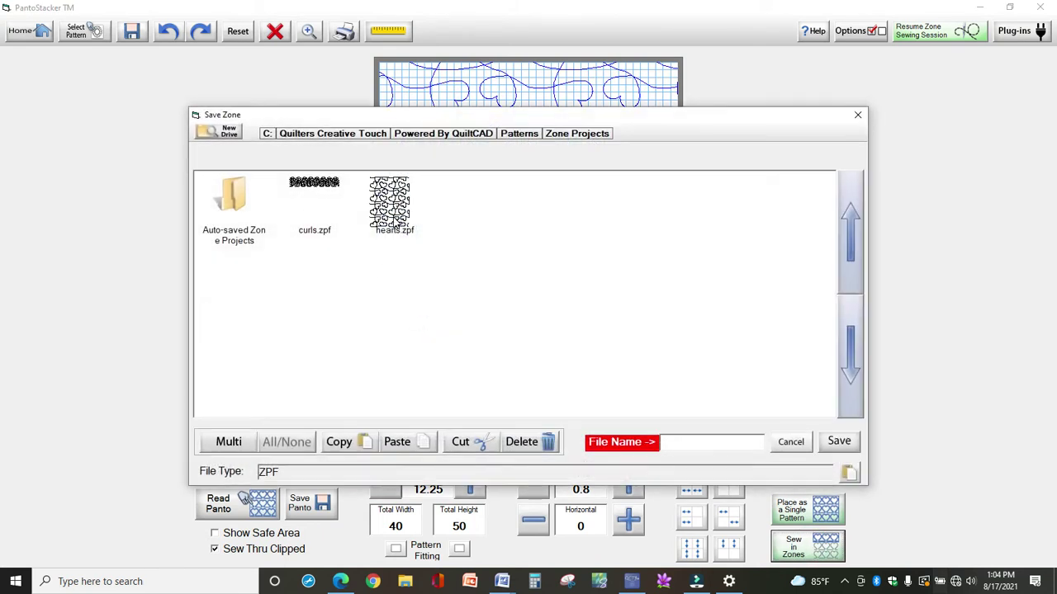
{"action": "left_click", "coordinate": [394, 217]}
{"action": "left_click", "coordinate": [834, 443]}
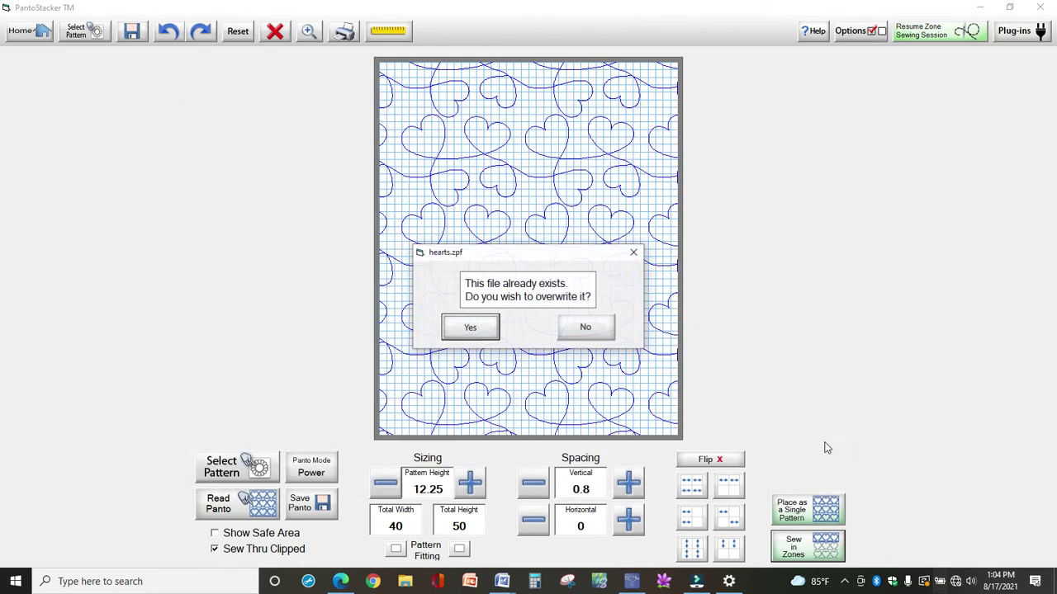
{"action": "left_click", "coordinate": [489, 327]}
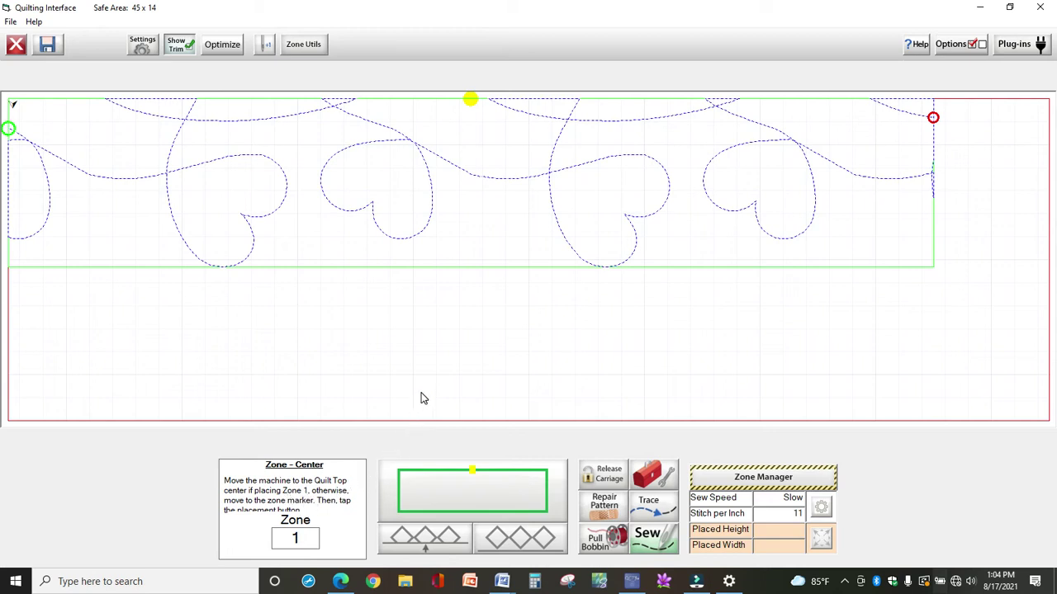
Mark a start point on the pattern, place zone 1, and exit back to PantoStacker.
{"action": "left_click", "coordinate": [505, 105]}
{"action": "left_click", "coordinate": [476, 484]}
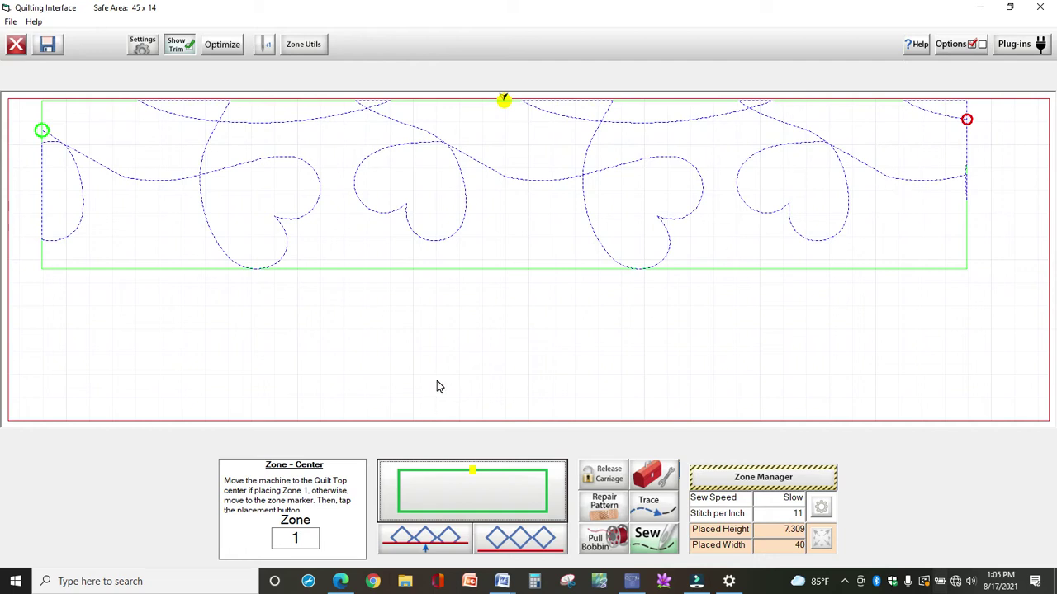
{"action": "left_click", "coordinate": [8, 46]}
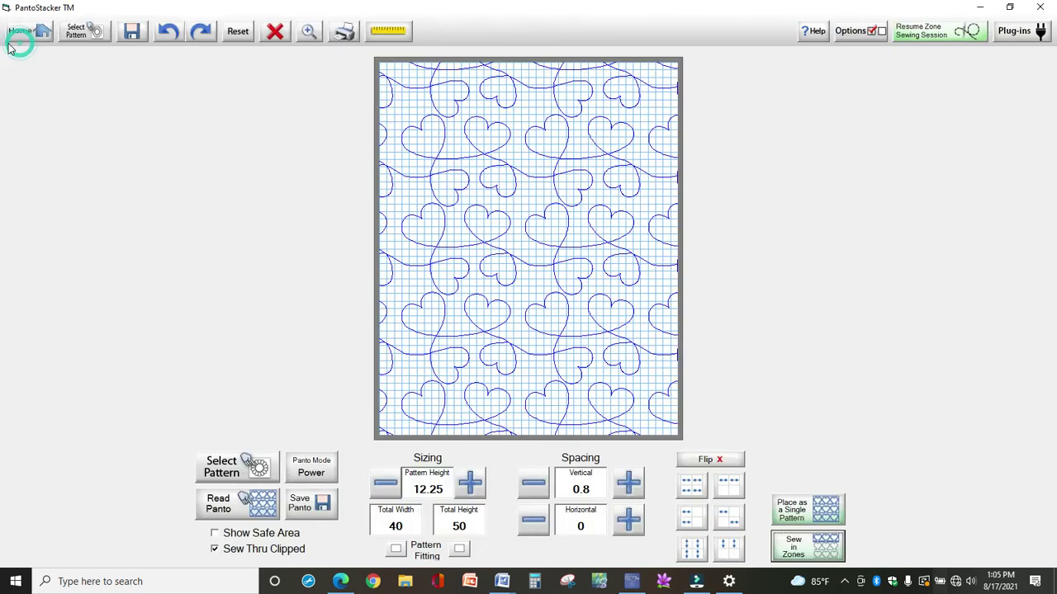
Reconfirm the total width of 40 to restart zone placement.
{"action": "left_click", "coordinate": [410, 529]}
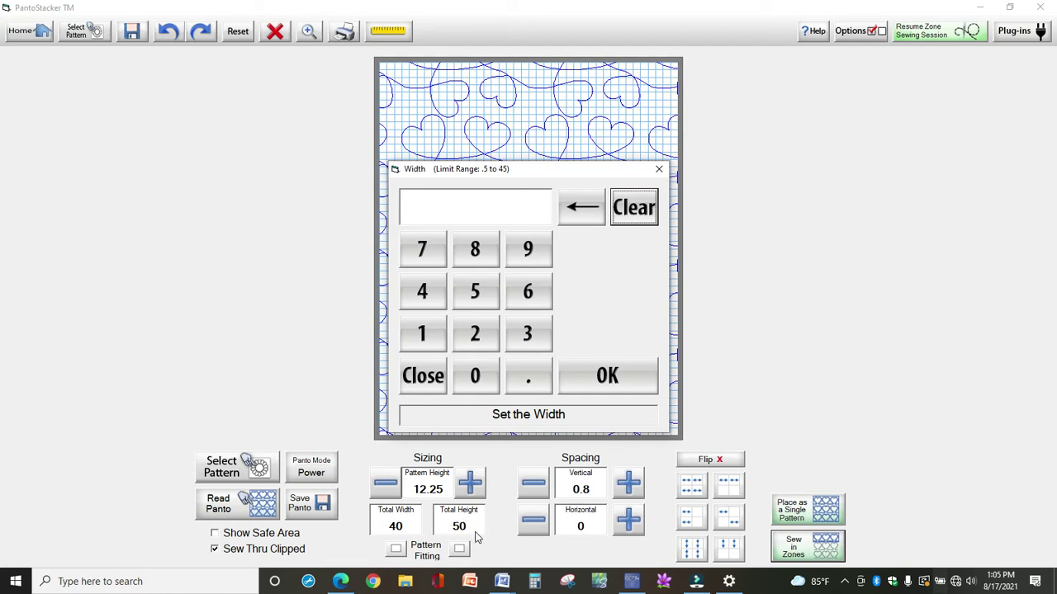
{"action": "left_click", "coordinate": [607, 377]}
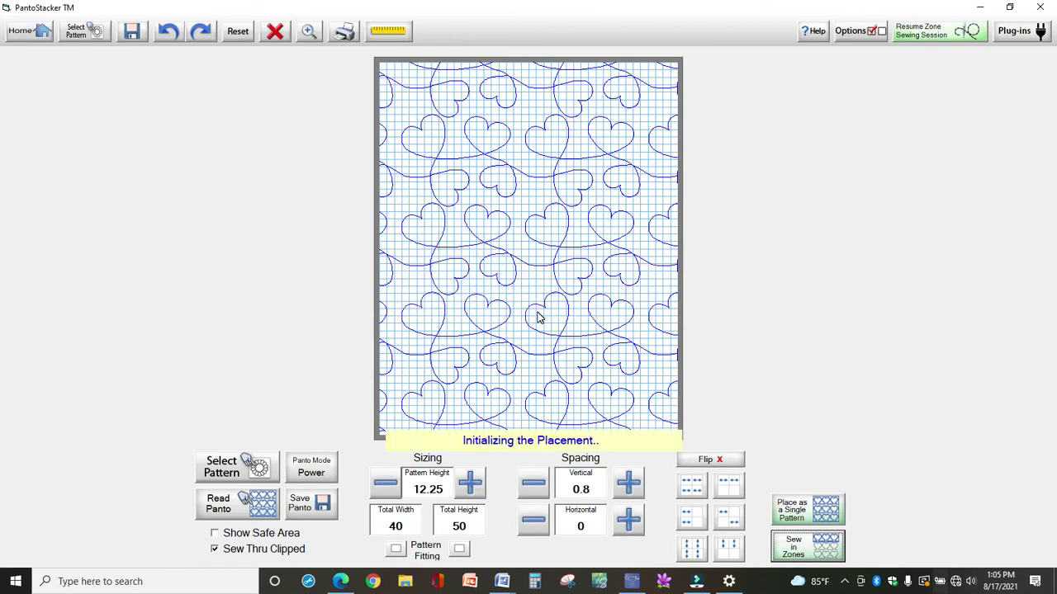
Decline saving the session and place zone 1 at height 7.309 and width 40.
{"action": "left_click", "coordinate": [532, 341]}
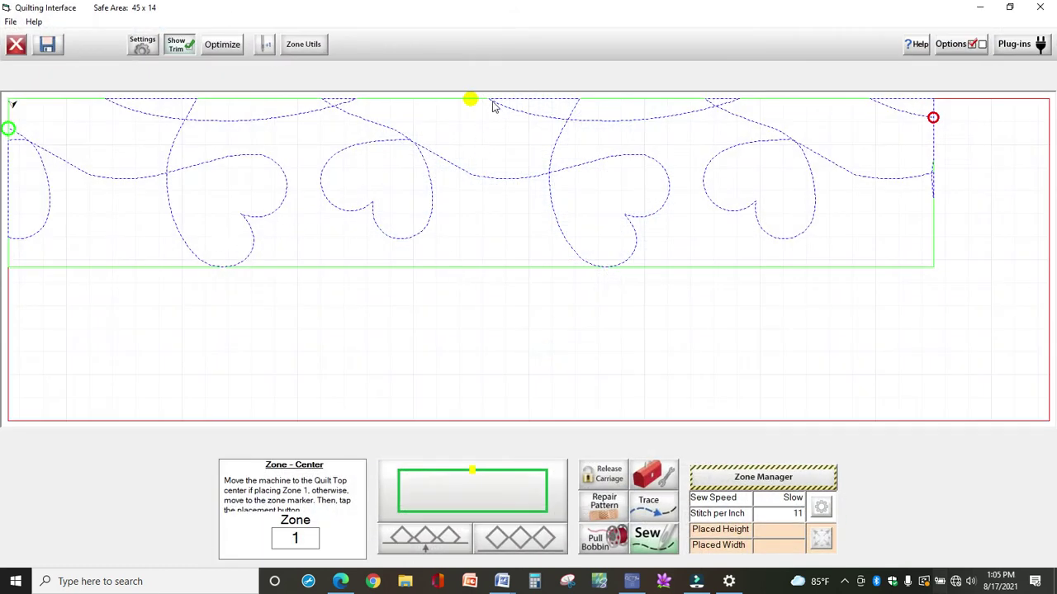
{"action": "left_click", "coordinate": [485, 473]}
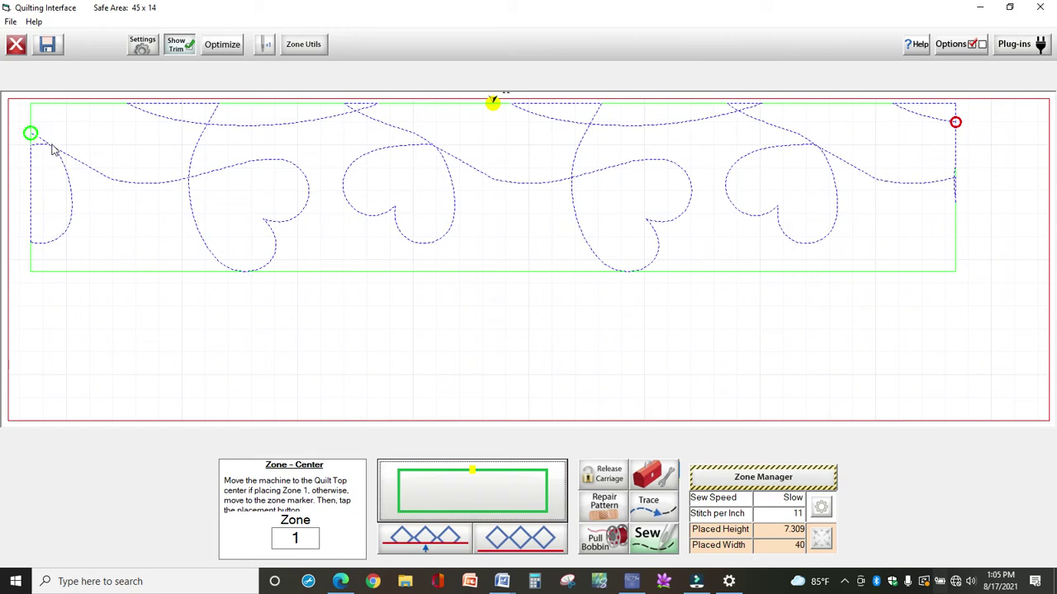
{"action": "left_click", "coordinate": [52, 202]}
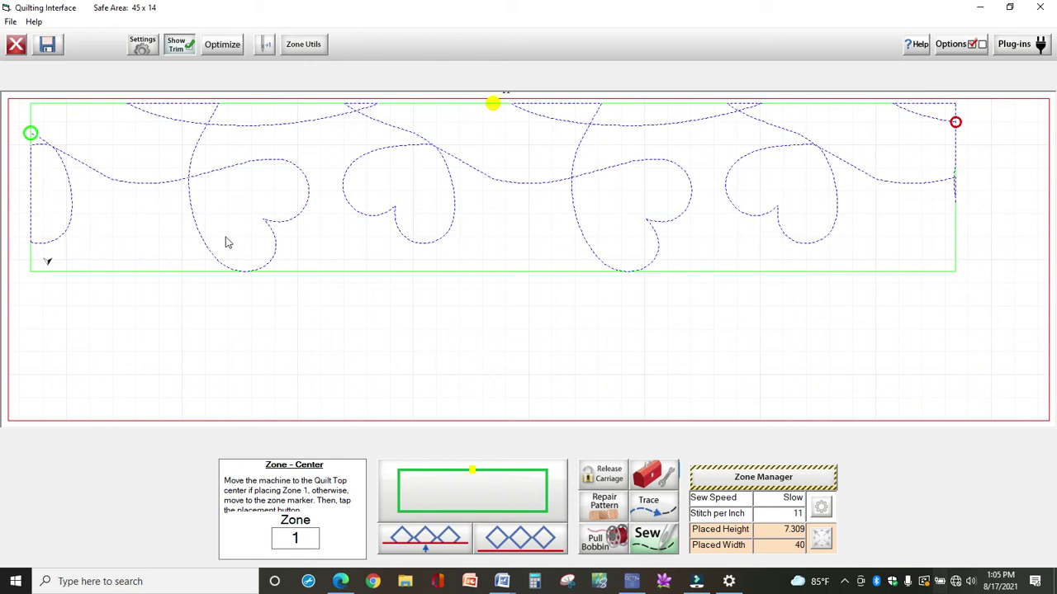
Pull up the bobbin thread, return to the start point and sew all 1733 stitches of zone 1.
{"action": "left_click", "coordinate": [621, 543]}
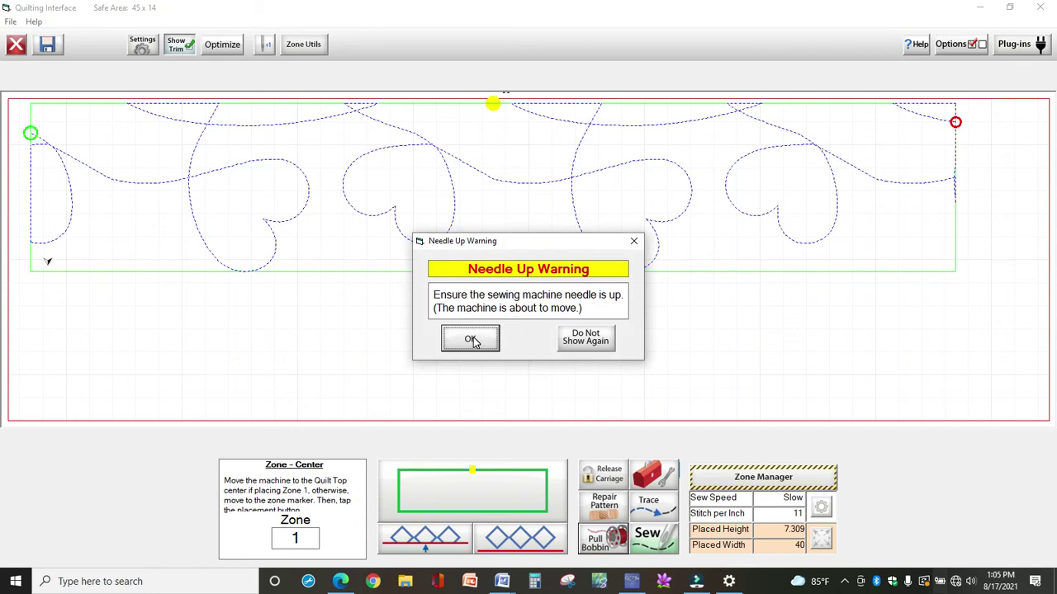
{"action": "left_click", "coordinate": [471, 340]}
{"action": "left_click", "coordinate": [471, 340]}
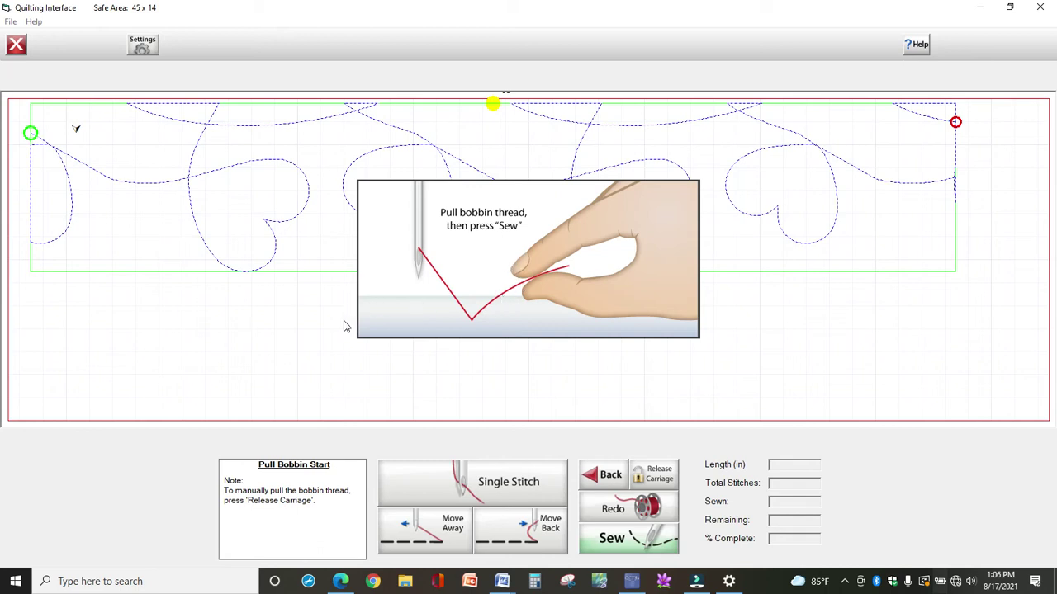
{"action": "left_click", "coordinate": [512, 545]}
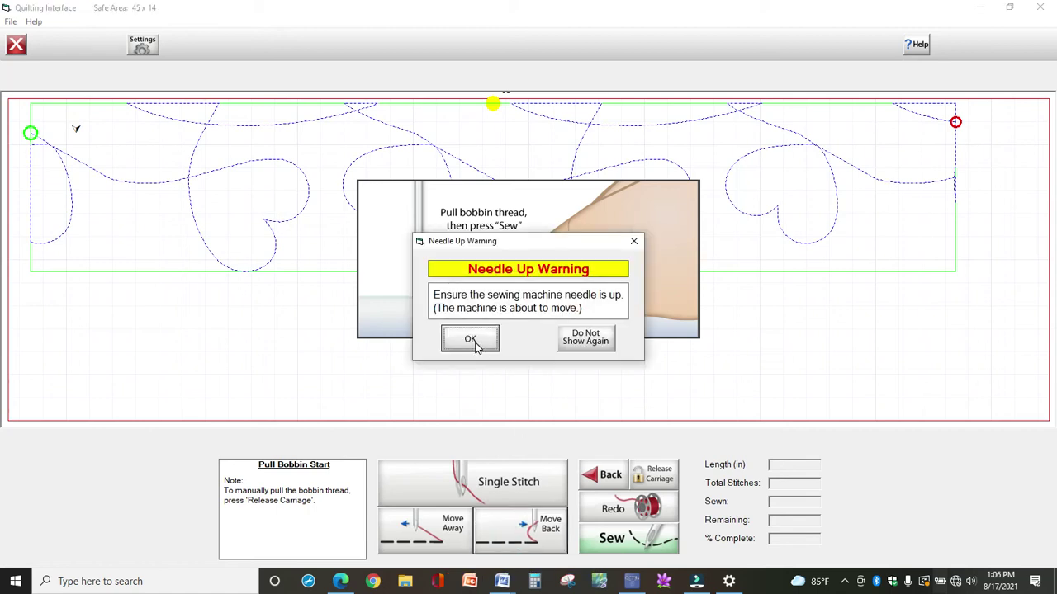
{"action": "left_click", "coordinate": [469, 340]}
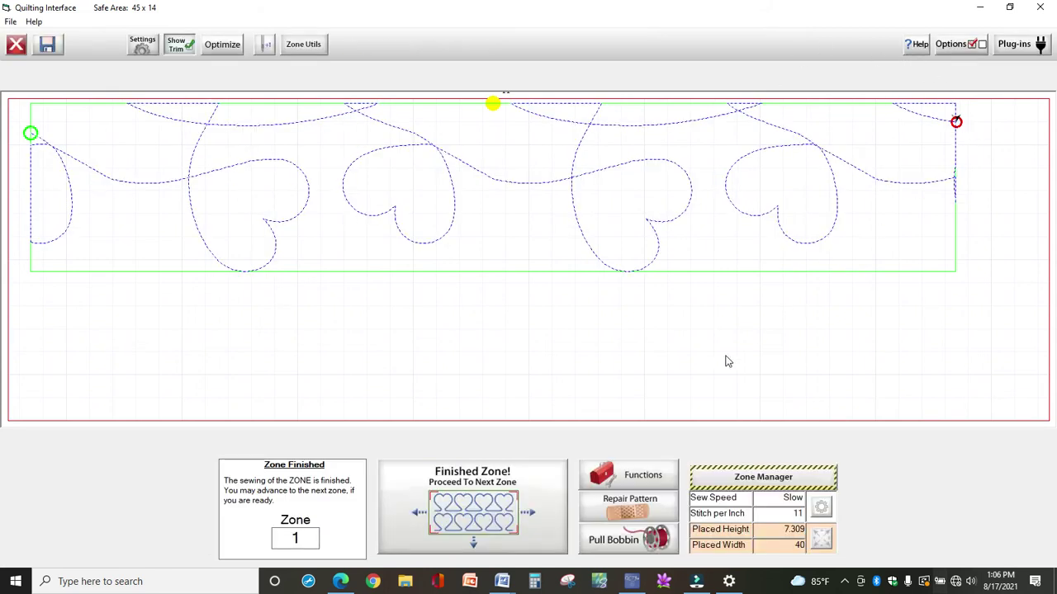
Pull up the bobbin thread at zone 1's end and continue to the thread-trim step.
{"action": "left_click", "coordinate": [657, 541]}
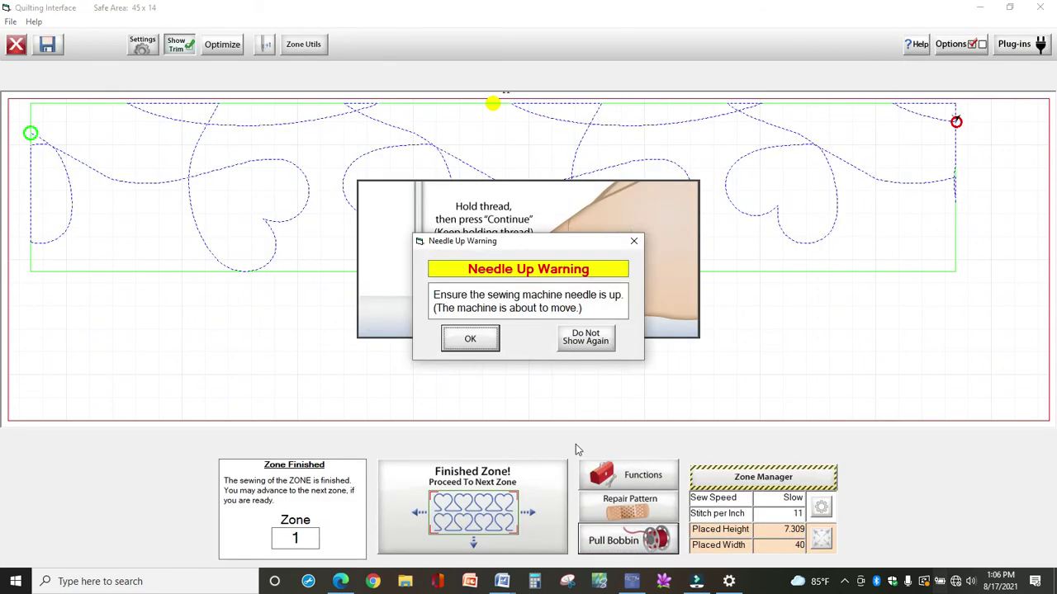
{"action": "left_click", "coordinate": [468, 340]}
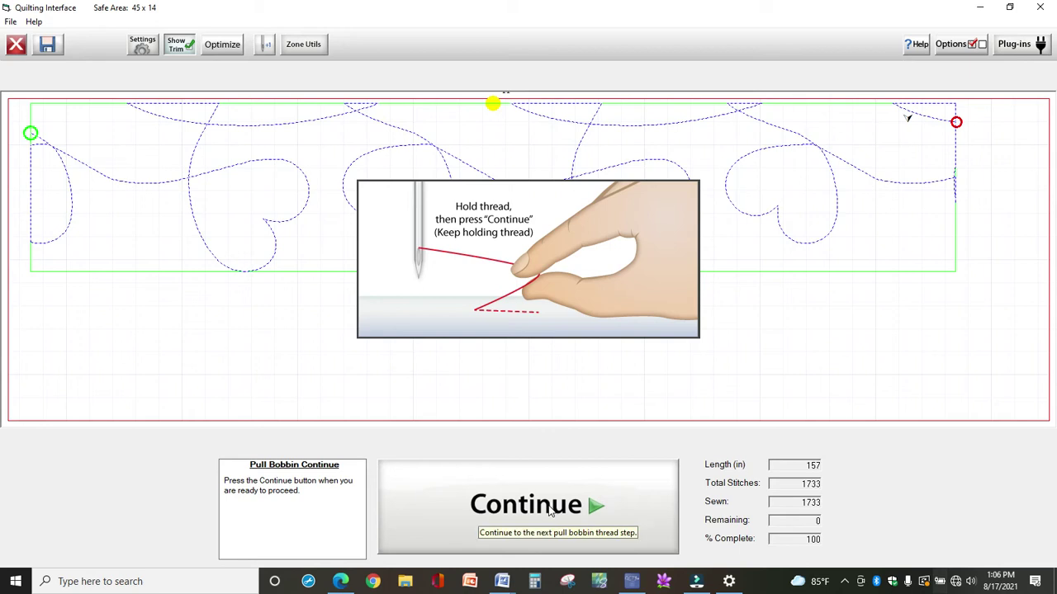
{"action": "left_click", "coordinate": [552, 512]}
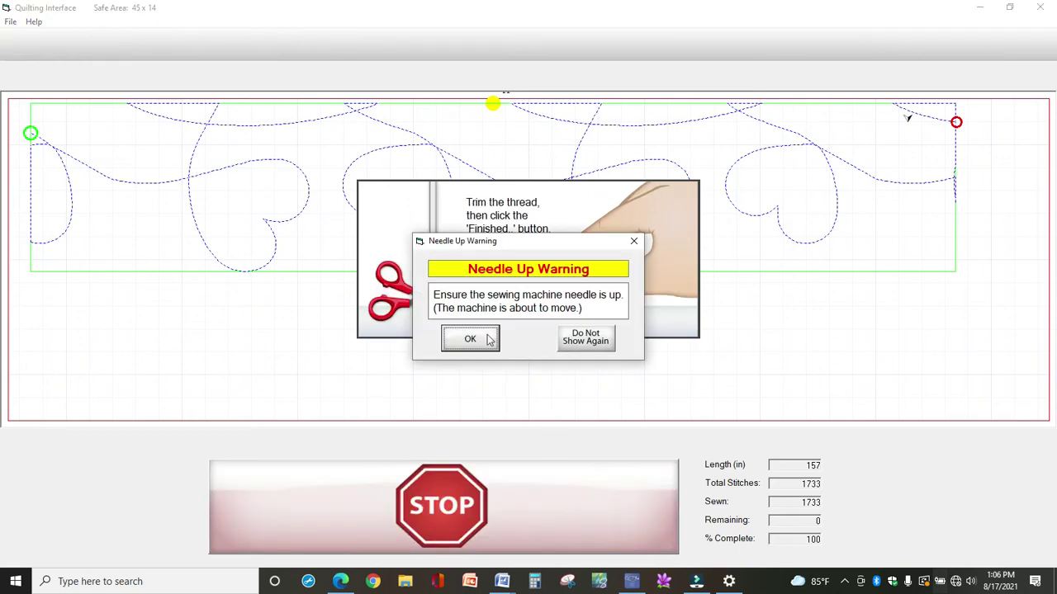
{"action": "left_click", "coordinate": [486, 340]}
{"action": "left_click", "coordinate": [486, 341]}
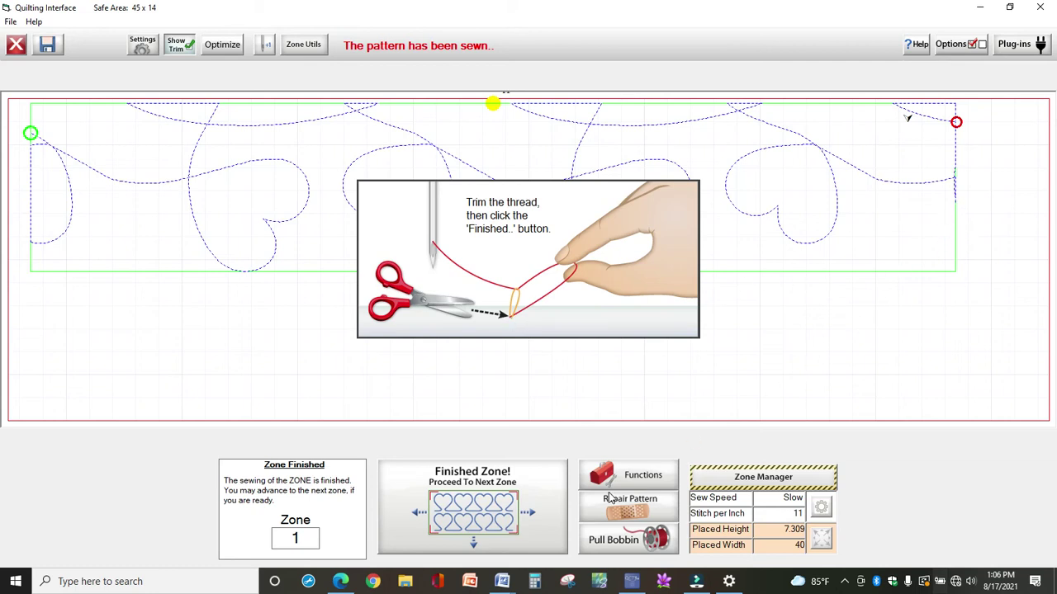
Clear the remaining prompts and mark zone 1 as finished.
{"action": "left_click", "coordinate": [600, 397]}
{"action": "left_click", "coordinate": [506, 365]}
{"action": "left_click", "coordinate": [495, 134]}
{"action": "left_click", "coordinate": [509, 514]}
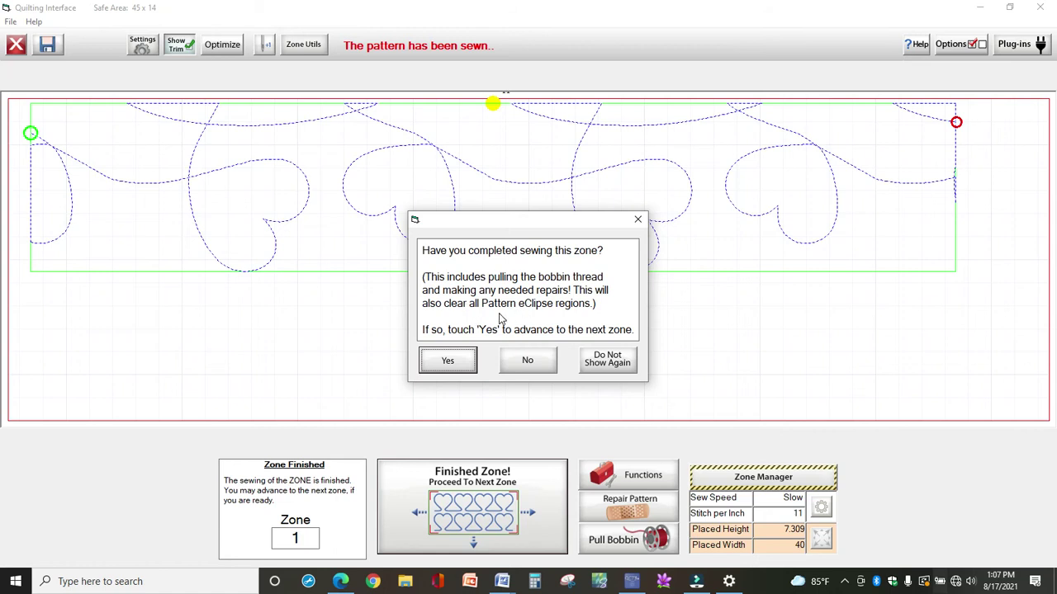
{"action": "left_click", "coordinate": [459, 364]}
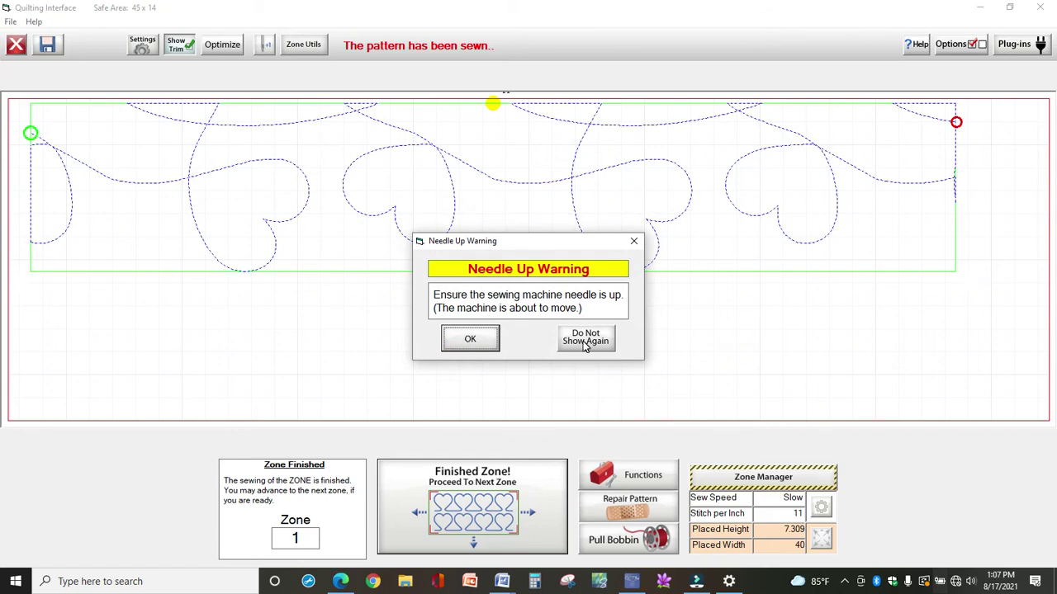
{"action": "left_click", "coordinate": [473, 346]}
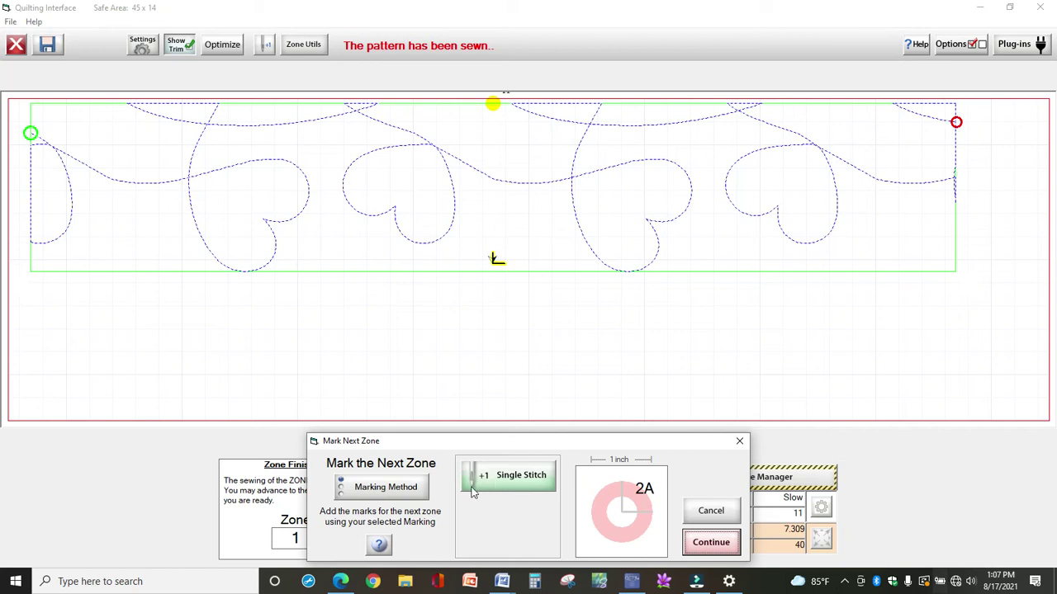
{"action": "left_click", "coordinate": [403, 492]}
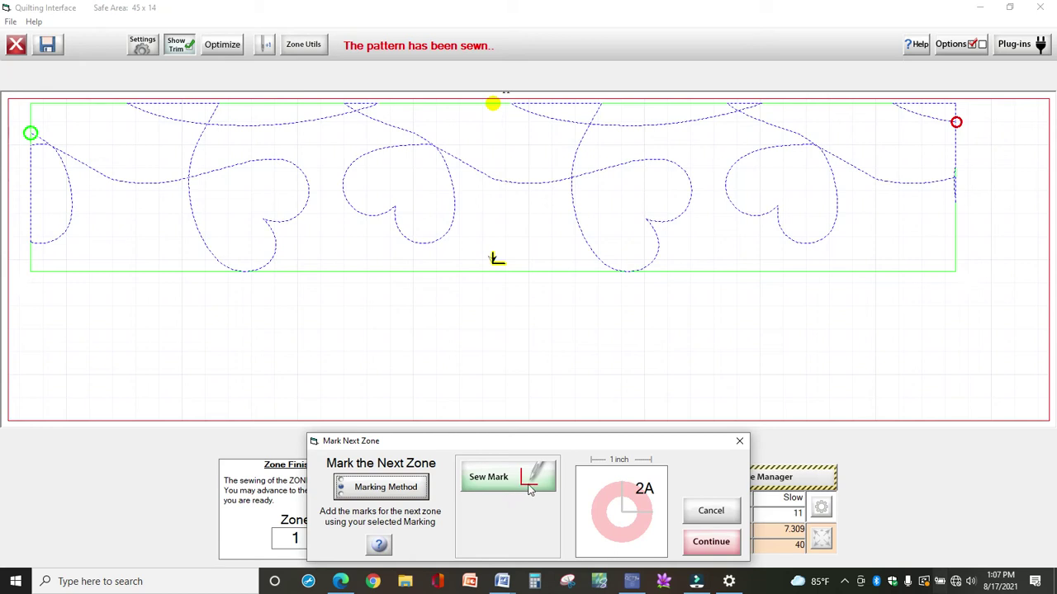
{"action": "left_click", "coordinate": [373, 498]}
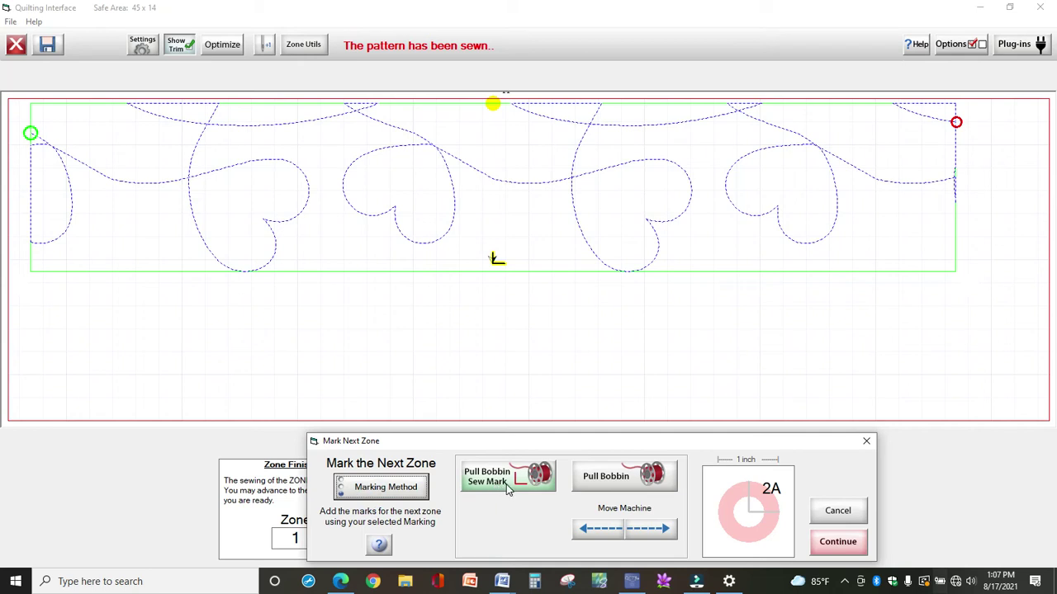
{"action": "left_click", "coordinate": [392, 487]}
{"action": "left_click", "coordinate": [392, 488]}
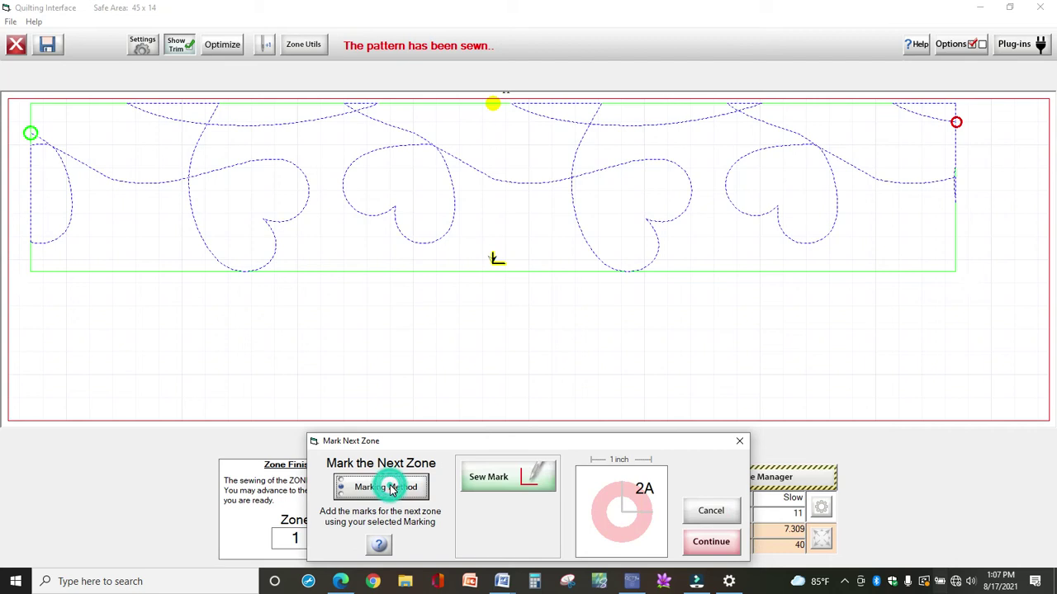
{"action": "left_click", "coordinate": [392, 488]}
{"action": "left_click", "coordinate": [392, 488]}
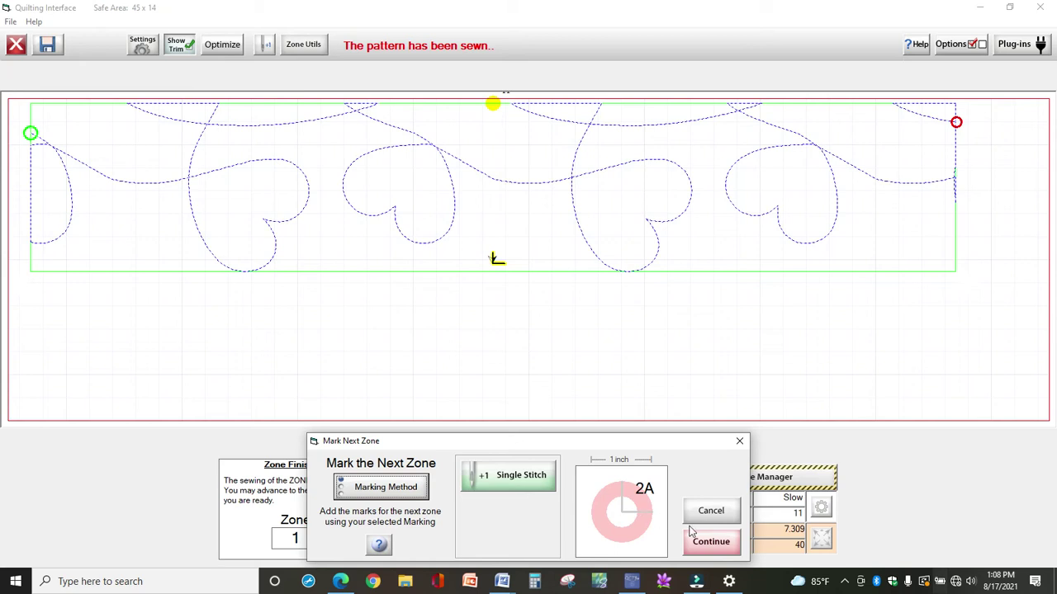
Advance from zone 1 to zone 2 with fabric marker 2A positioned under the needle.
{"action": "left_click", "coordinate": [721, 547]}
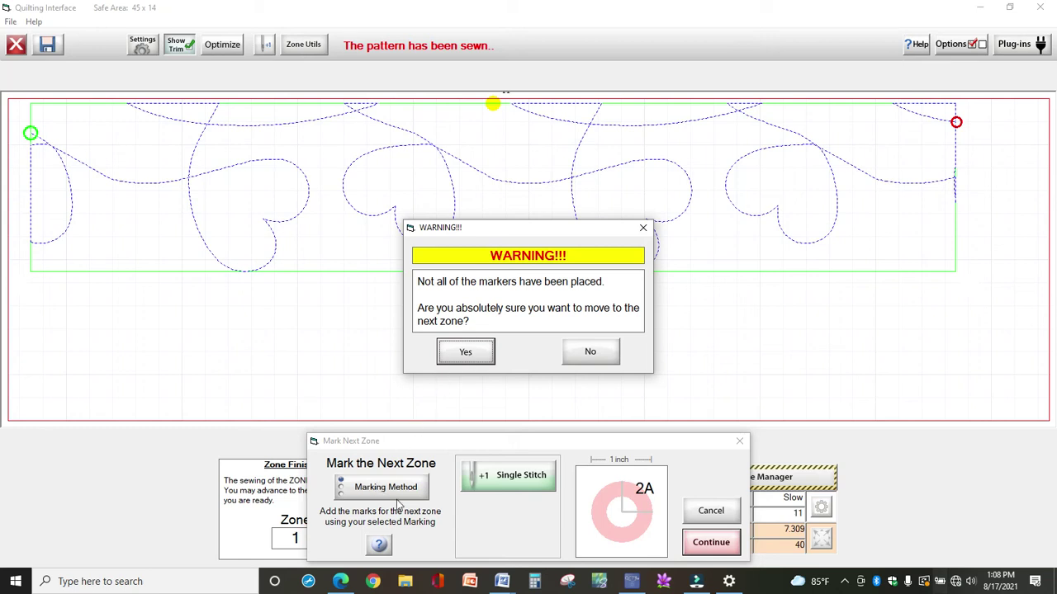
{"action": "left_click", "coordinate": [465, 353]}
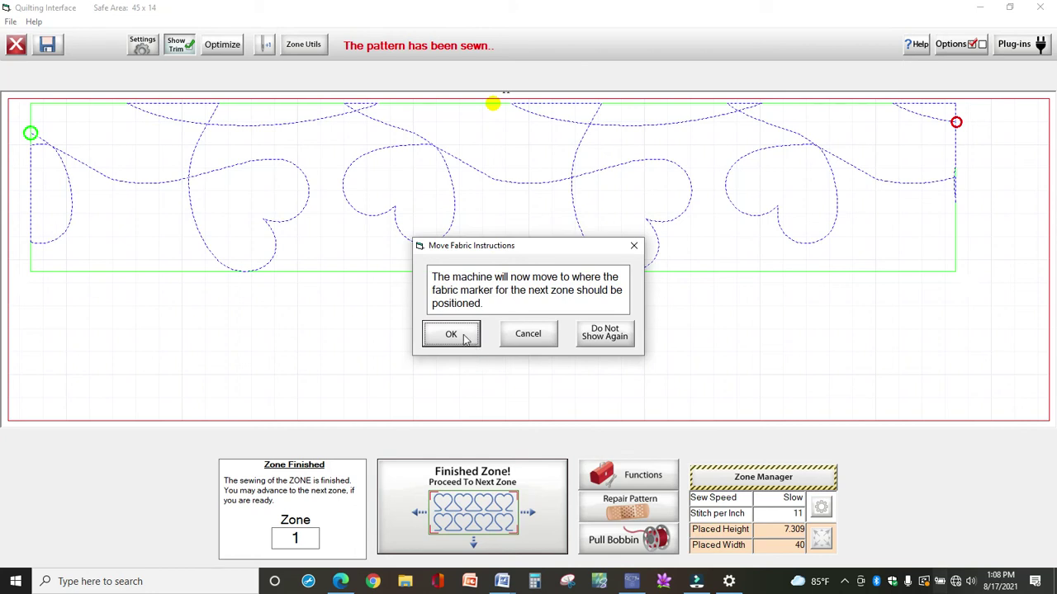
{"action": "left_click", "coordinate": [461, 341]}
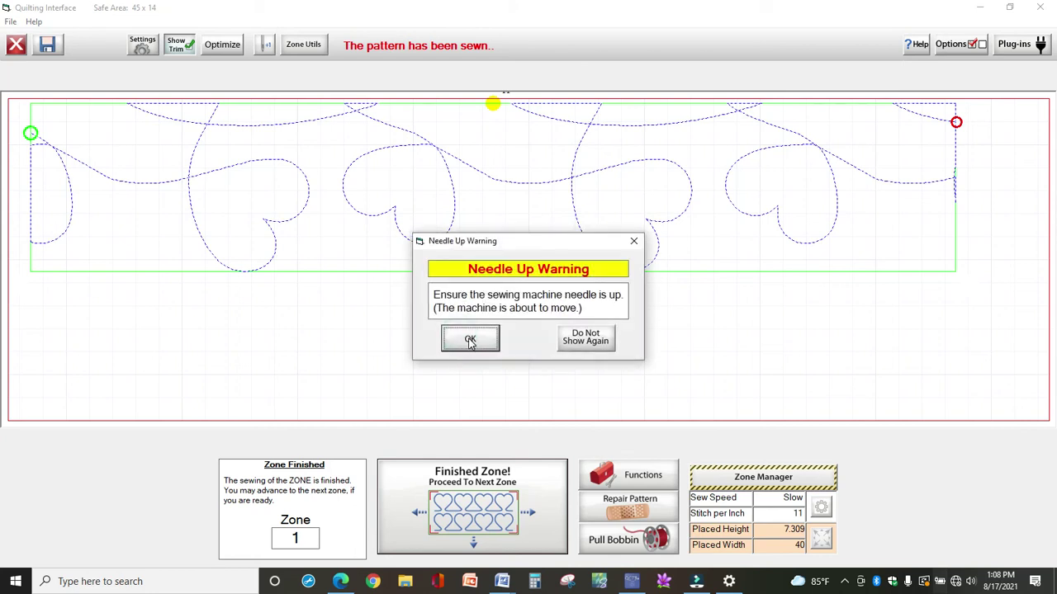
{"action": "left_click", "coordinate": [470, 341]}
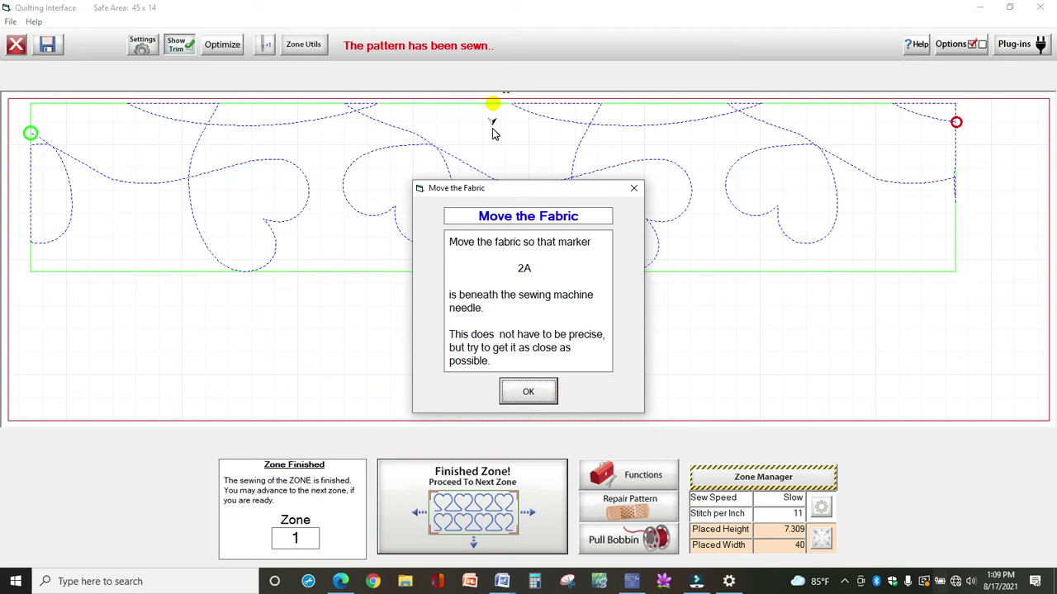
{"action": "left_click", "coordinate": [534, 394]}
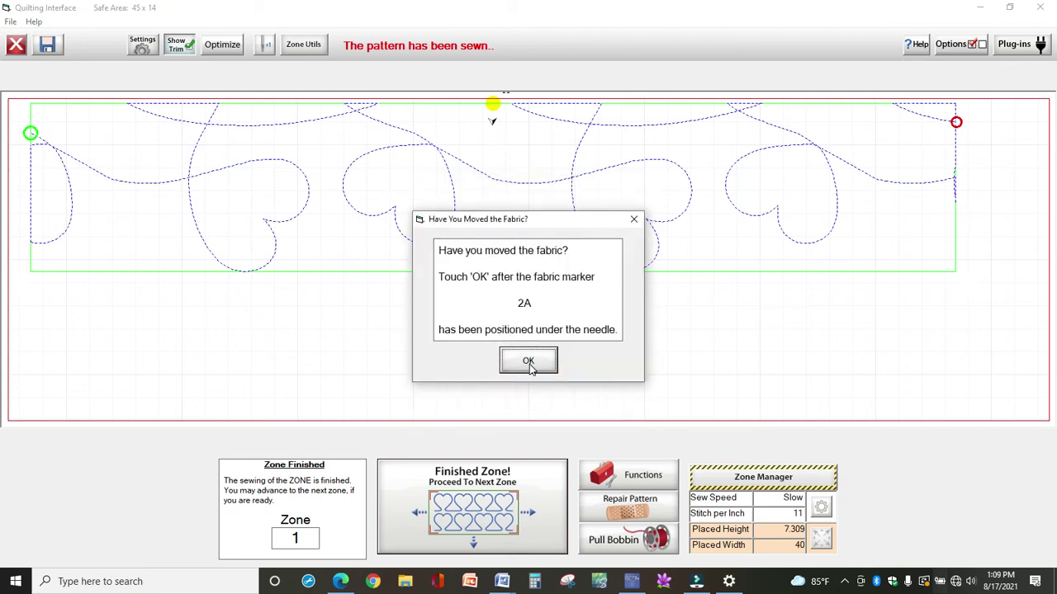
{"action": "left_click", "coordinate": [528, 365]}
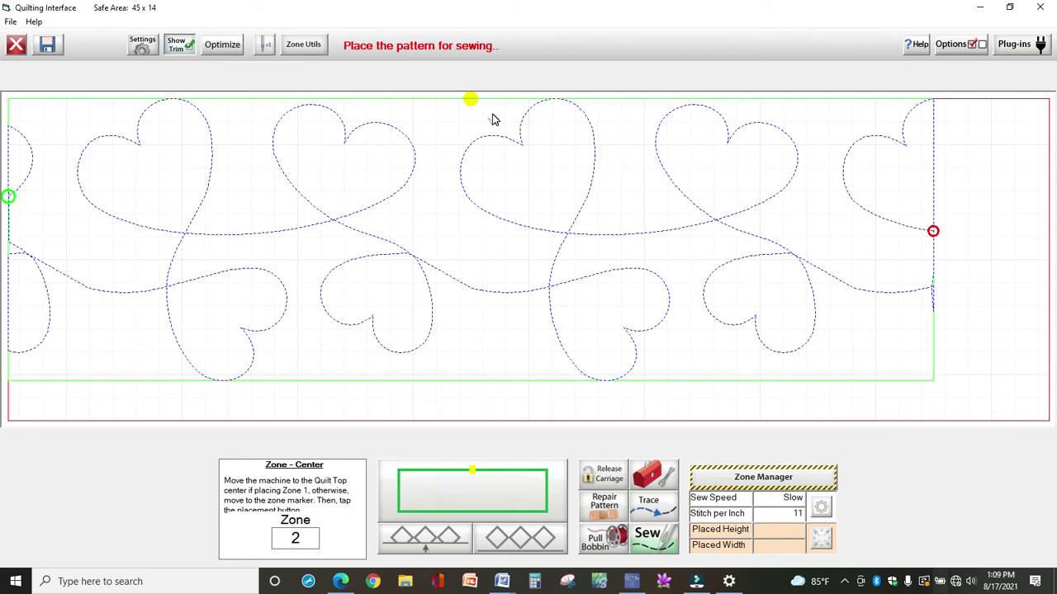
Place zone 2's hearts squared from the top centre and sew all 2538 stitches.
{"action": "left_click", "coordinate": [491, 108]}
{"action": "left_click", "coordinate": [477, 489]}
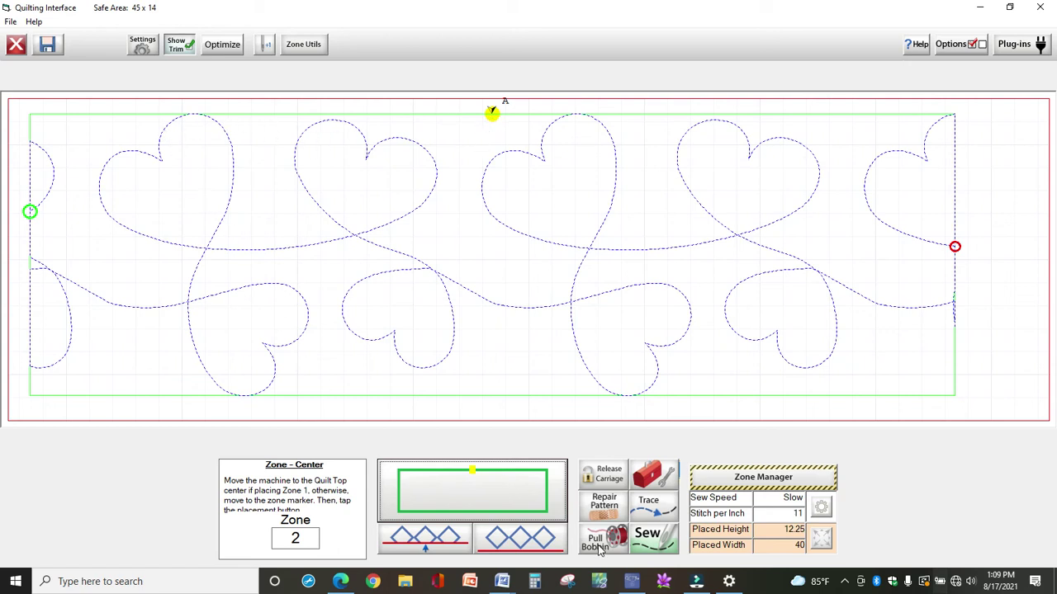
{"action": "left_click", "coordinate": [647, 541]}
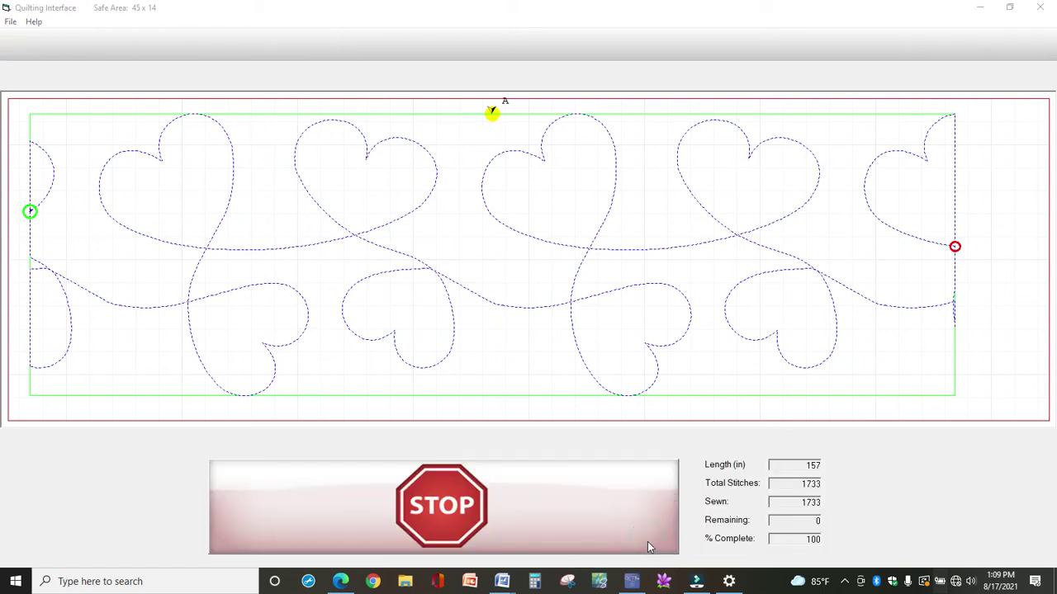
{"action": "left_click", "coordinate": [468, 339]}
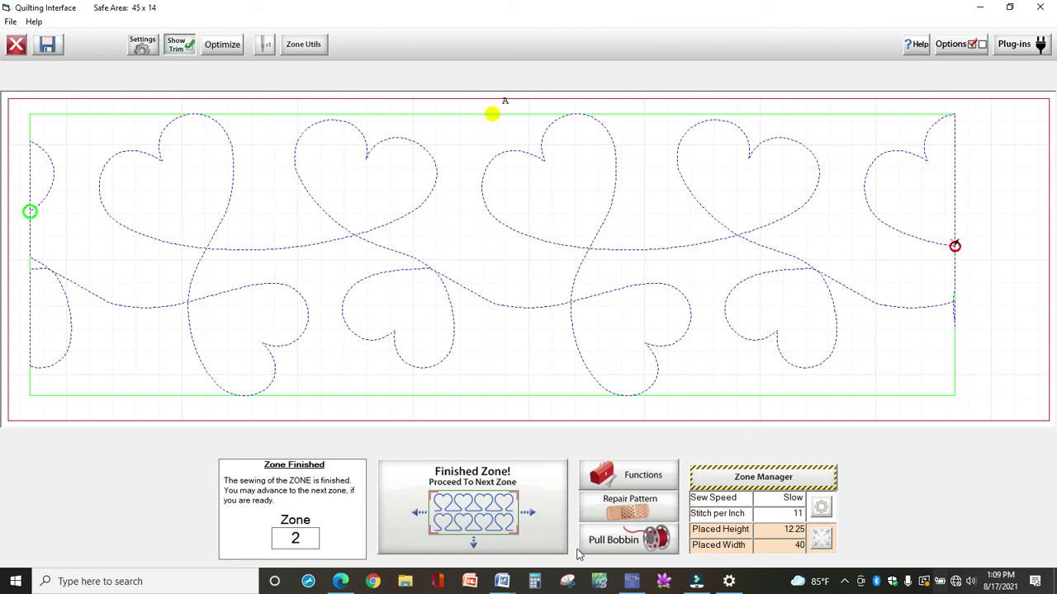
Confirm zone 2 is completely sewn and continue to the next zone.
{"action": "left_click", "coordinate": [515, 528]}
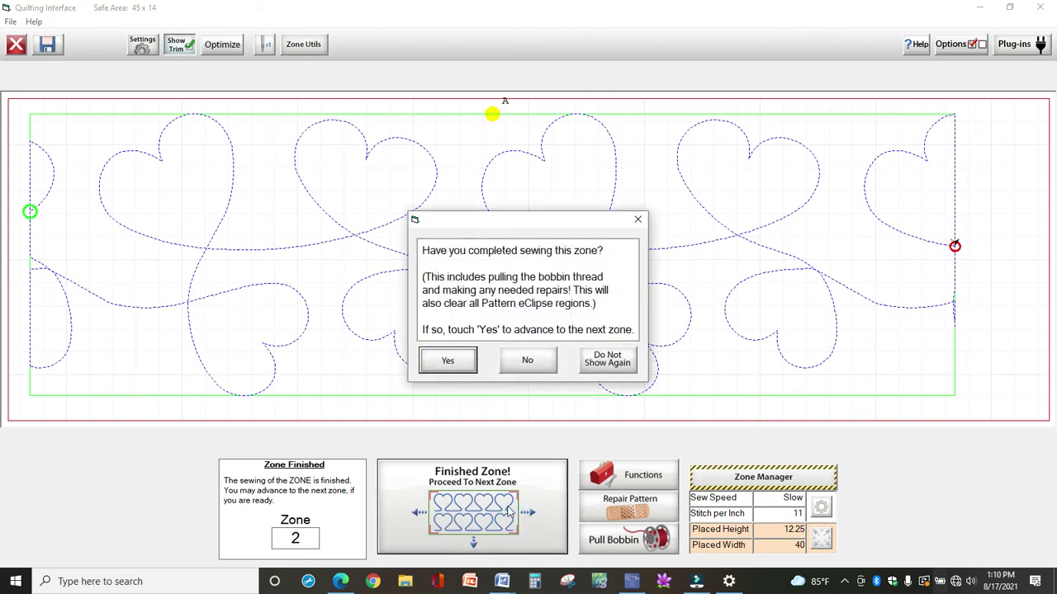
{"action": "left_click", "coordinate": [447, 361]}
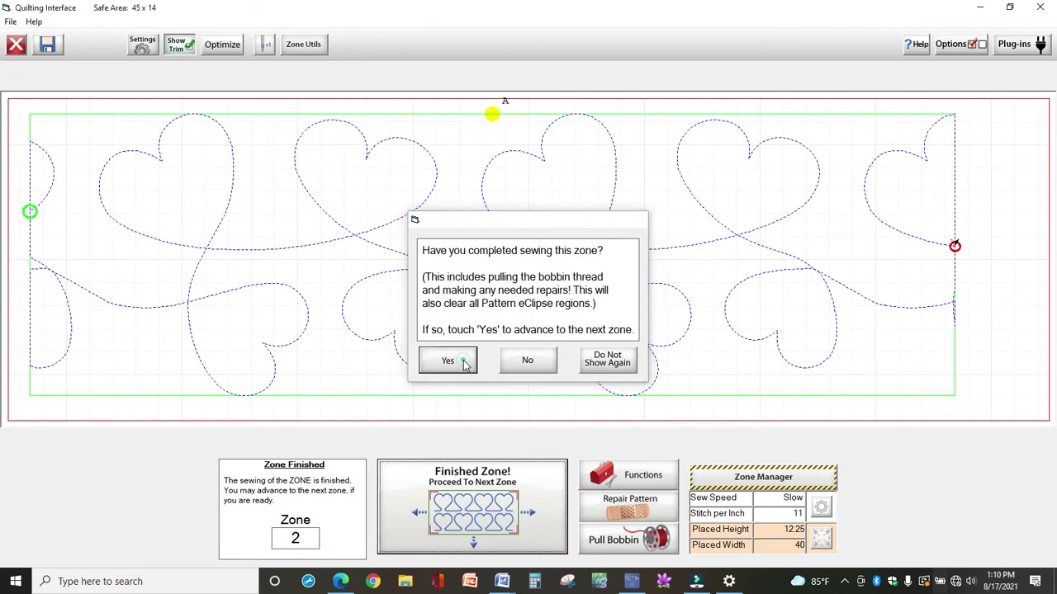
{"action": "left_click", "coordinate": [465, 345]}
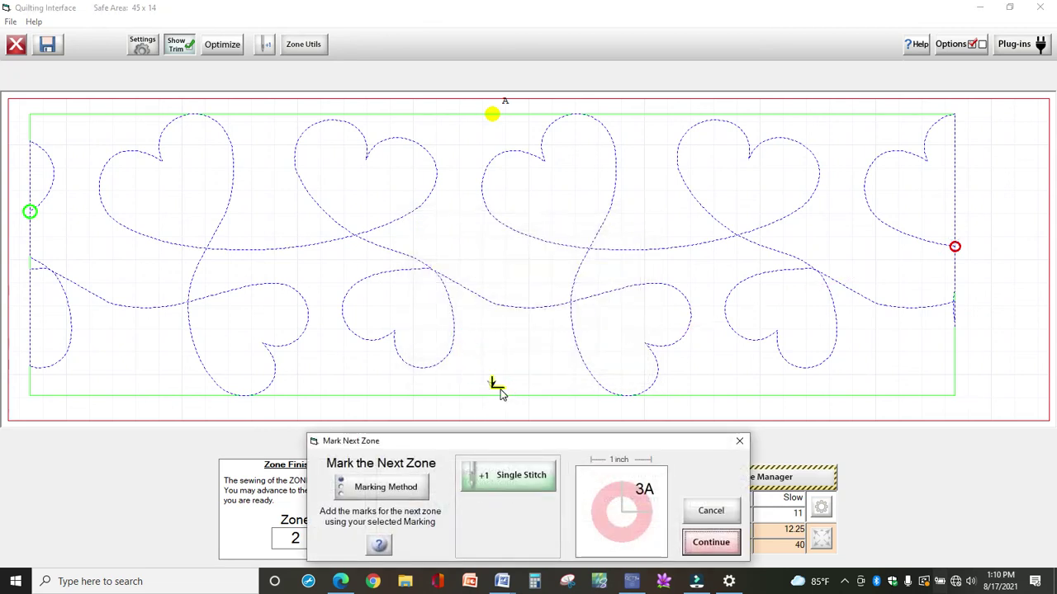
{"action": "left_click", "coordinate": [709, 546]}
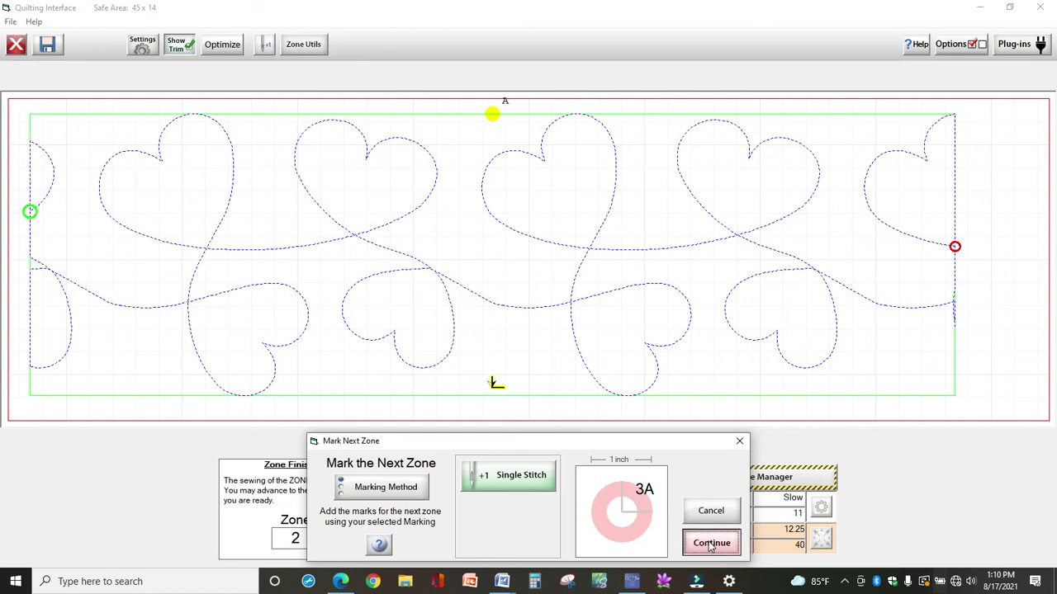
{"action": "left_click", "coordinate": [481, 350]}
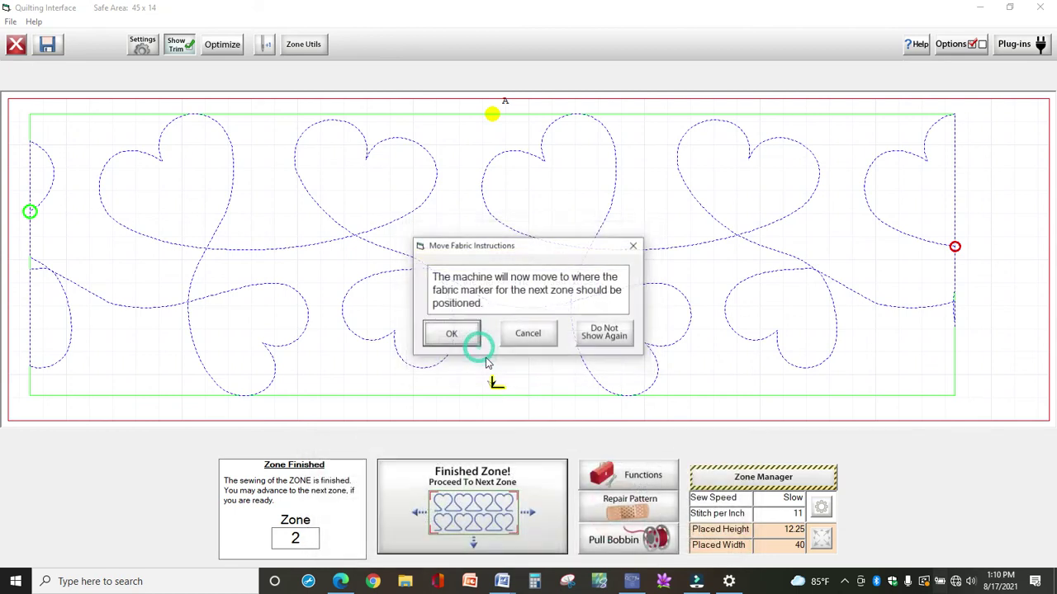
Align the fabric to marker 3A and place zone 3 from top centre at 12.25 by 40.
{"action": "left_click", "coordinate": [466, 334]}
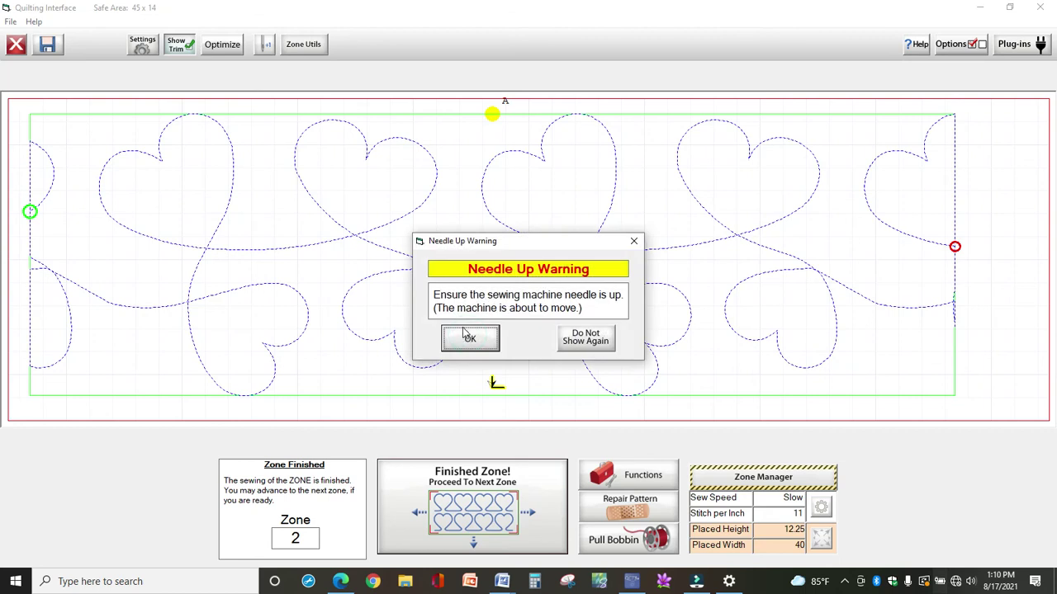
{"action": "left_click", "coordinate": [467, 334]}
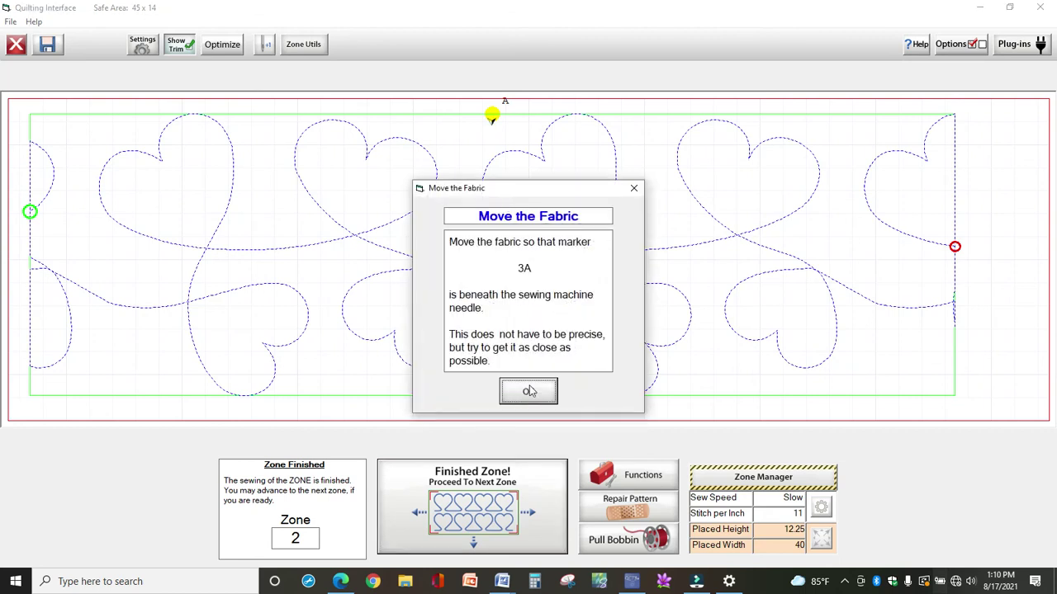
{"action": "left_click", "coordinate": [528, 391]}
{"action": "left_click", "coordinate": [525, 362]}
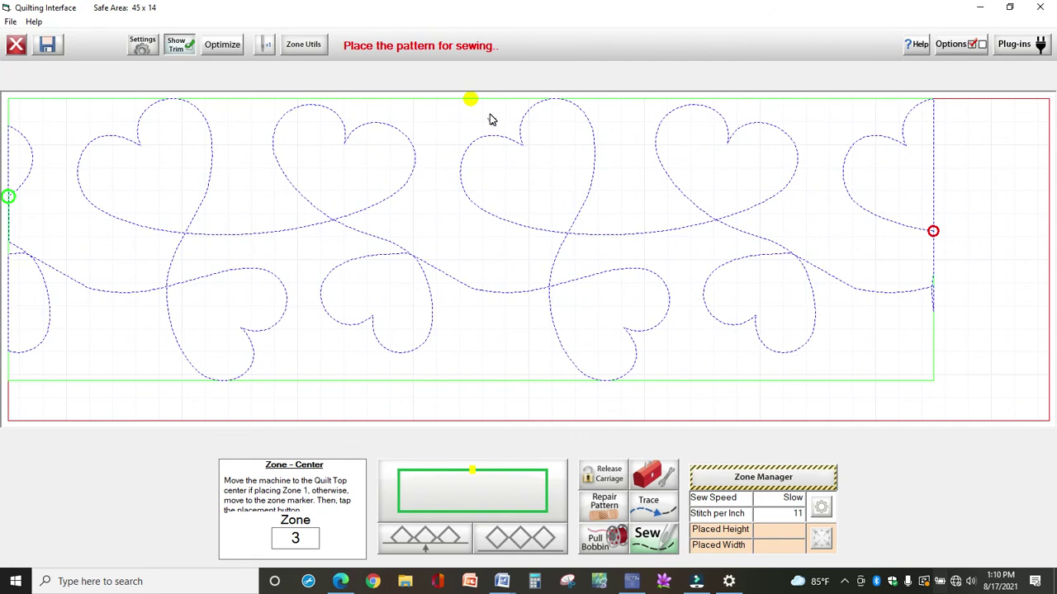
{"action": "left_click", "coordinate": [489, 116]}
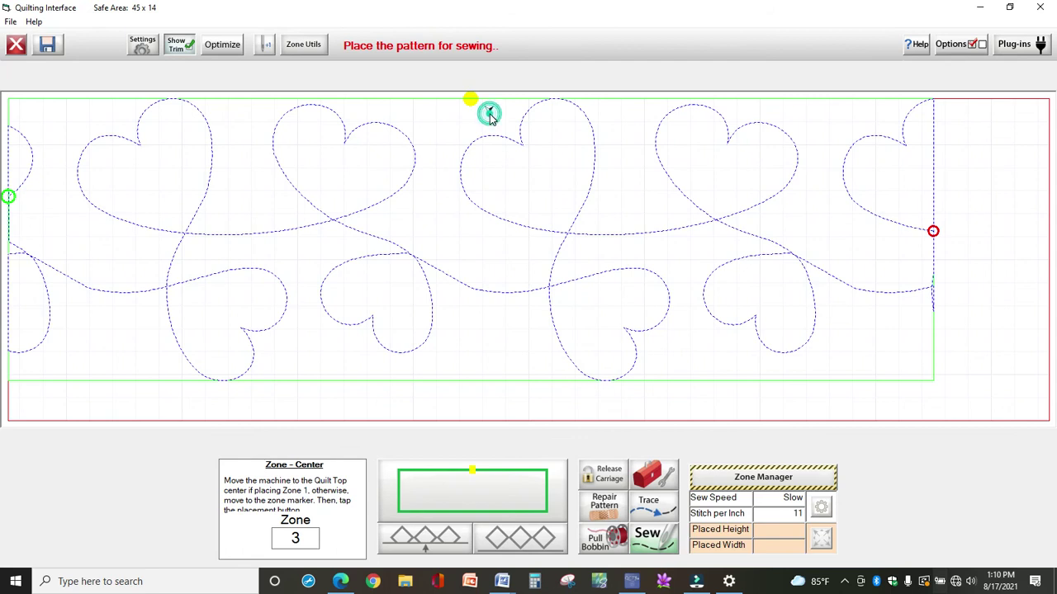
{"action": "left_click", "coordinate": [475, 473]}
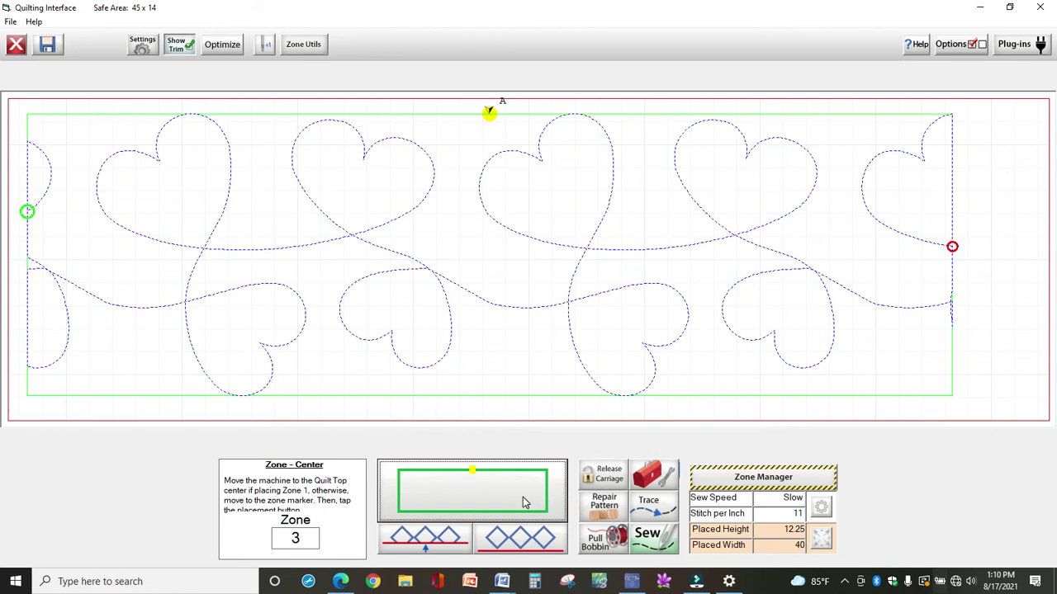
Use the Zone Manager to jump to zone 5, declining guided fabric moving.
{"action": "left_click", "coordinate": [714, 482]}
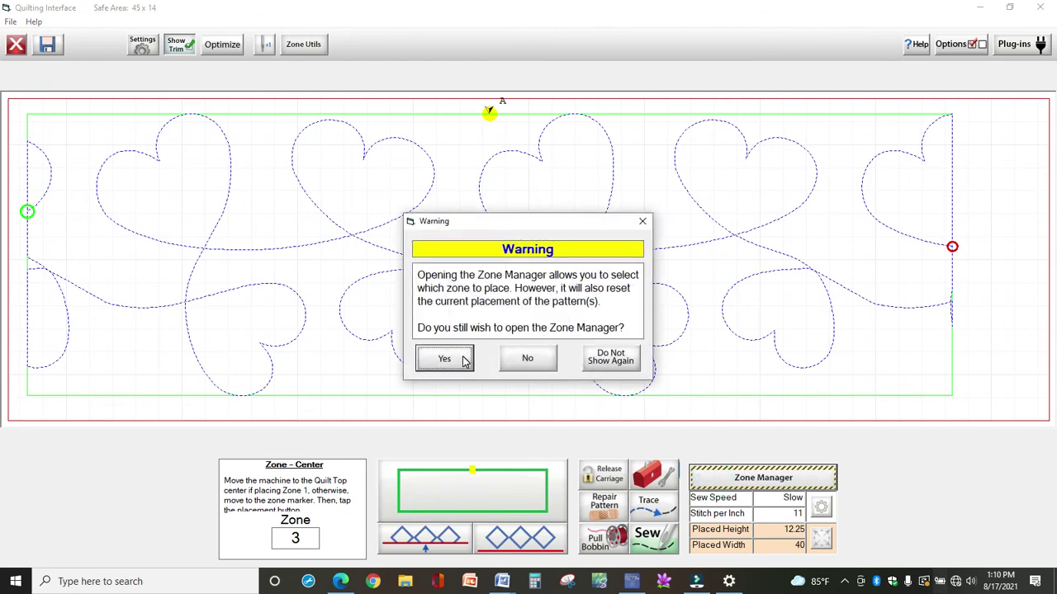
{"action": "left_click", "coordinate": [444, 358]}
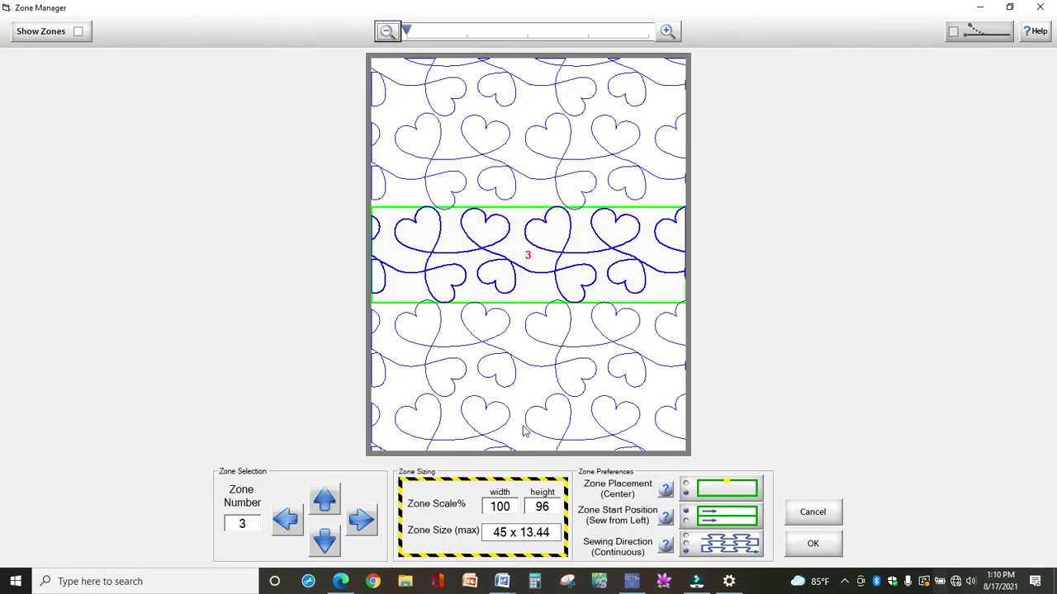
{"action": "left_click", "coordinate": [324, 541]}
{"action": "left_click", "coordinate": [324, 541]}
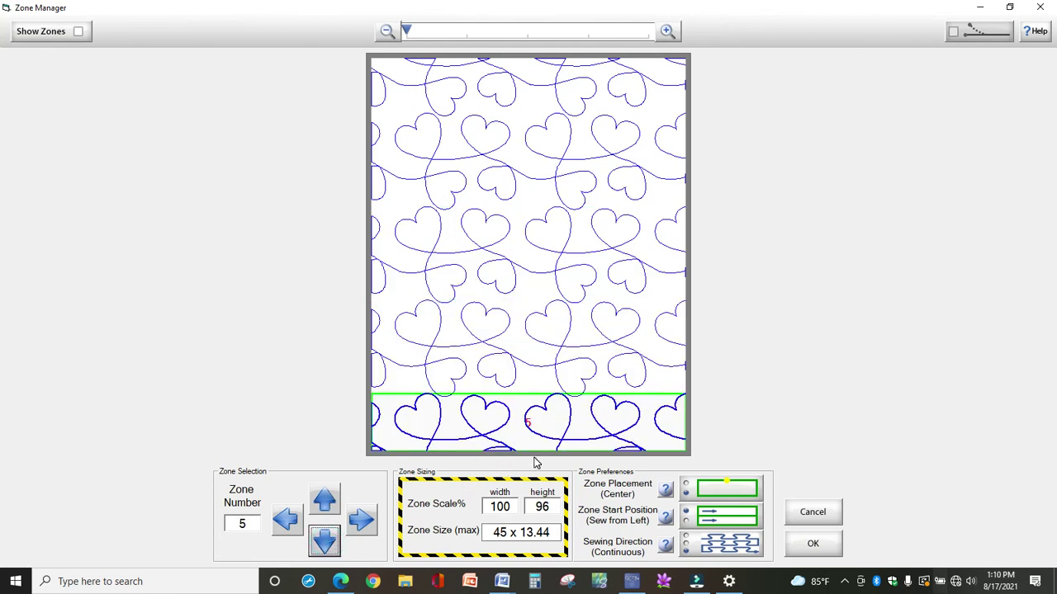
{"action": "left_click", "coordinate": [821, 550]}
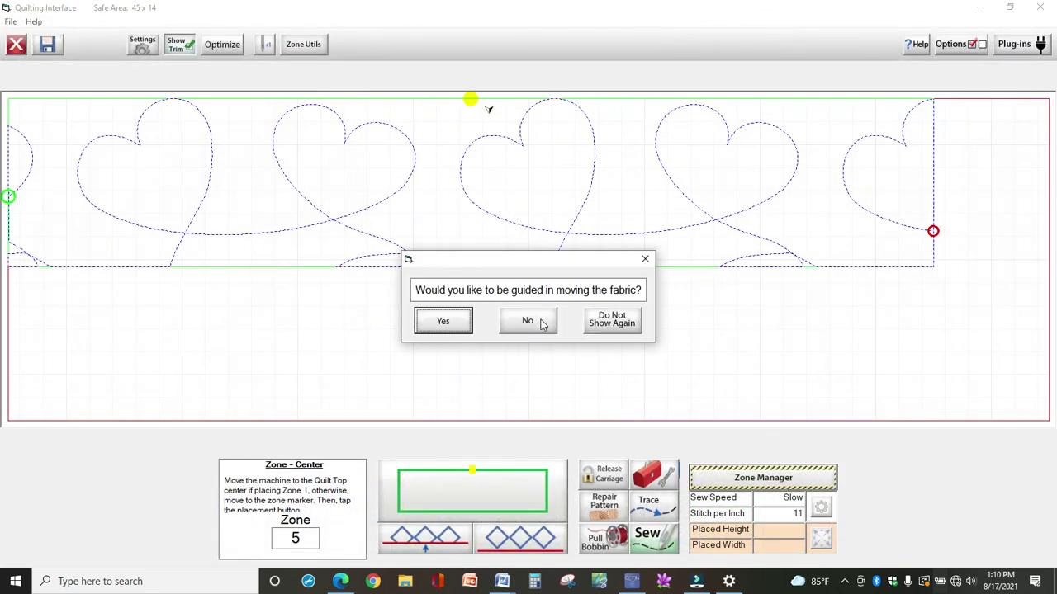
{"action": "left_click", "coordinate": [542, 323]}
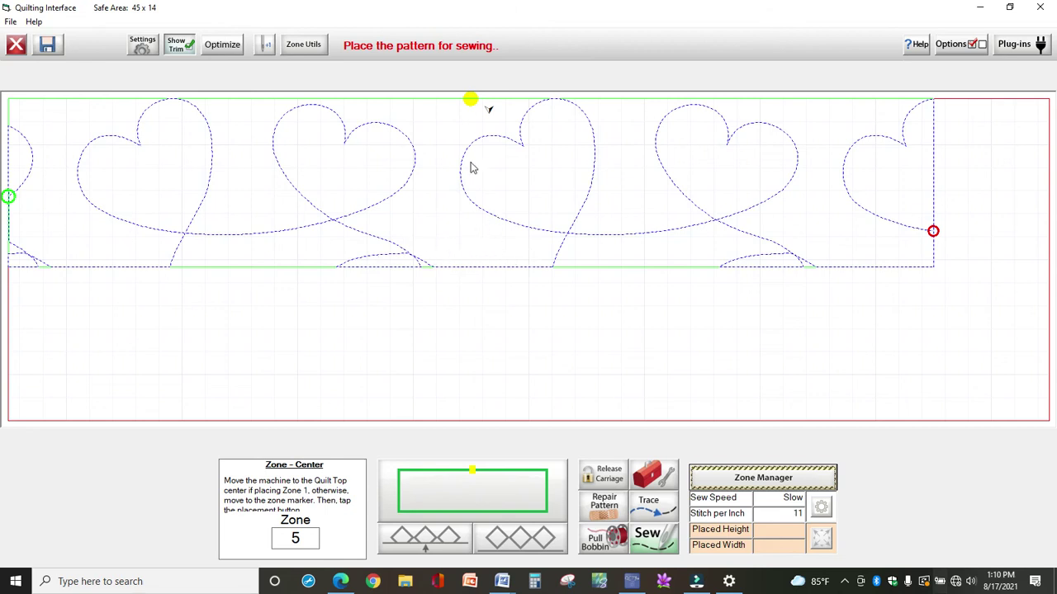
Place zone 5 and pull its bottom edge up to a new marker, giving height 5.936 by 40.
{"action": "left_click", "coordinate": [472, 478]}
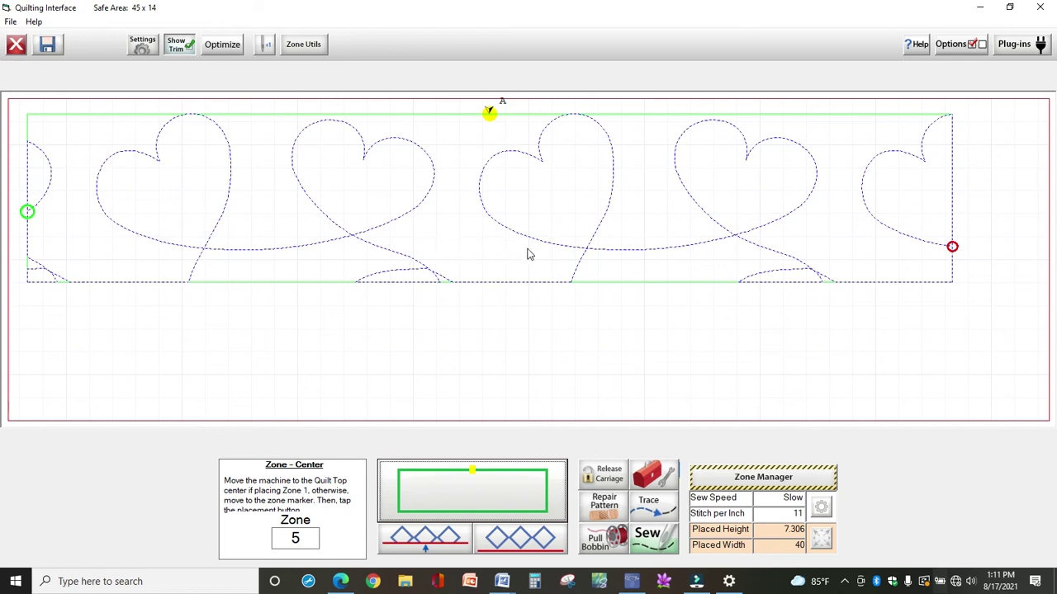
{"action": "left_click", "coordinate": [563, 250]}
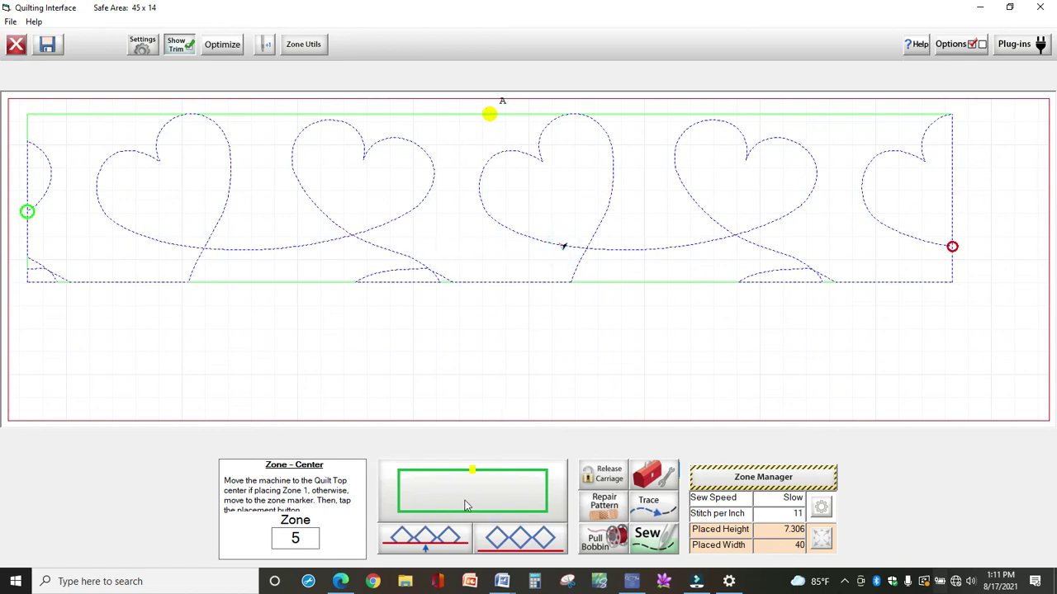
{"action": "left_click", "coordinate": [426, 541]}
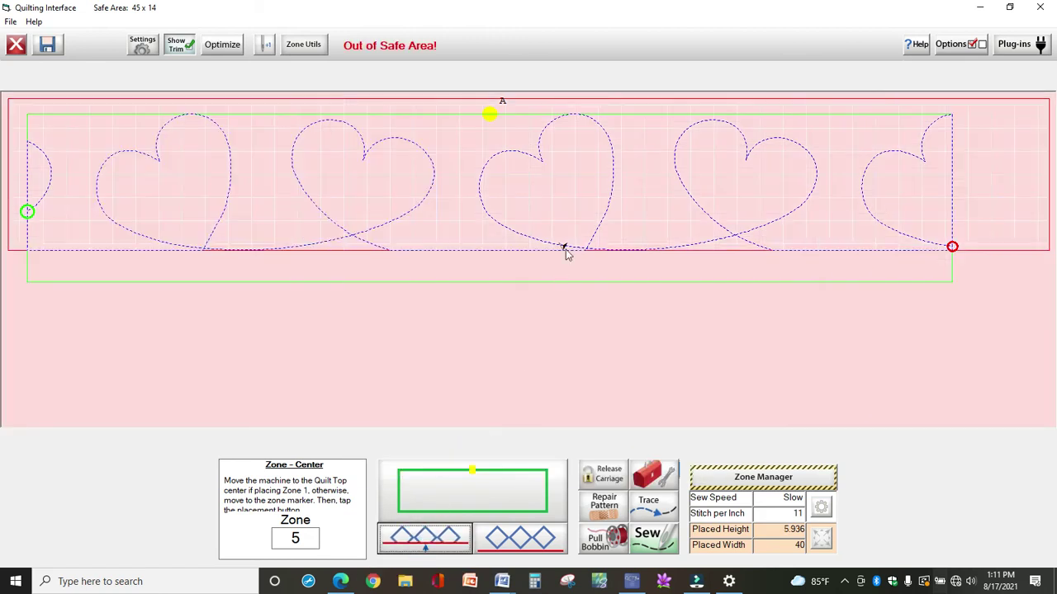